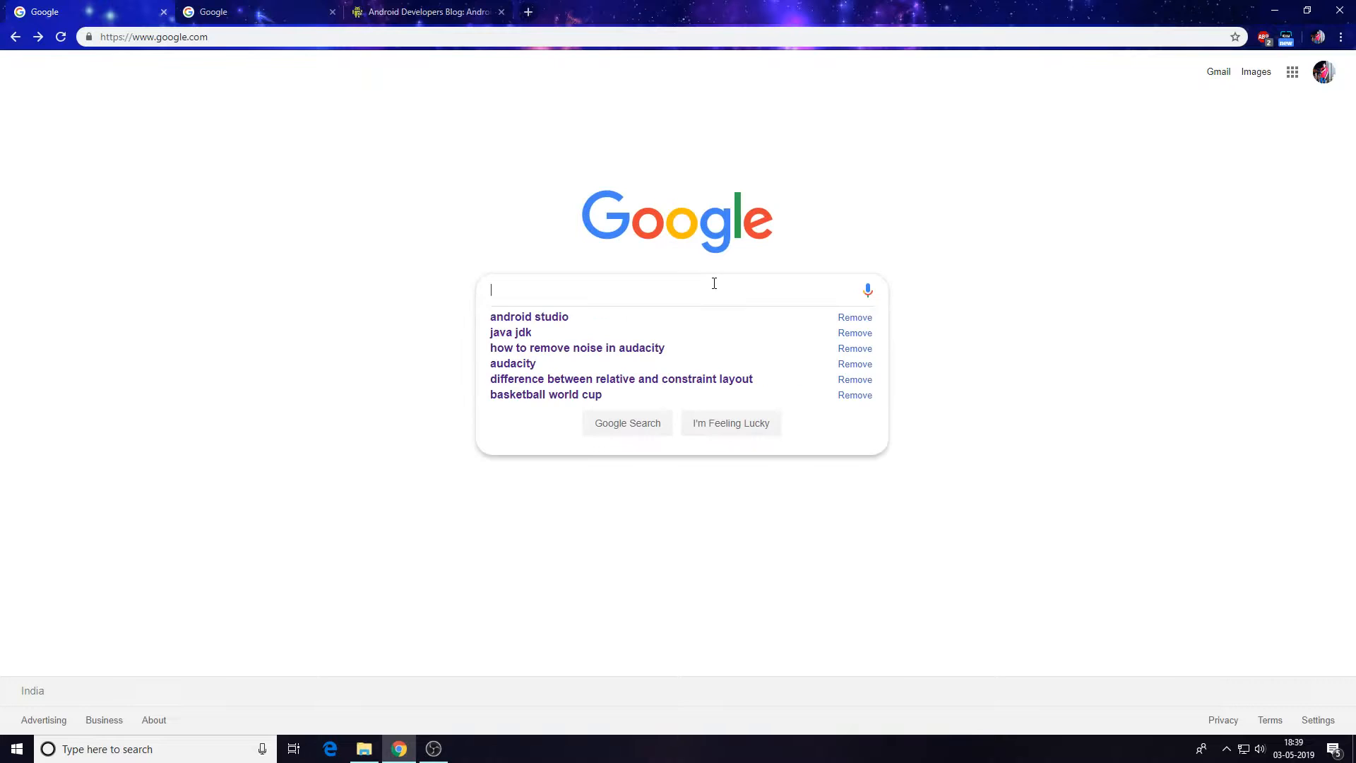
Search Google for java jdk and open the Oracle Java SE Development Kit 12 downloads page.
type("java jdk")
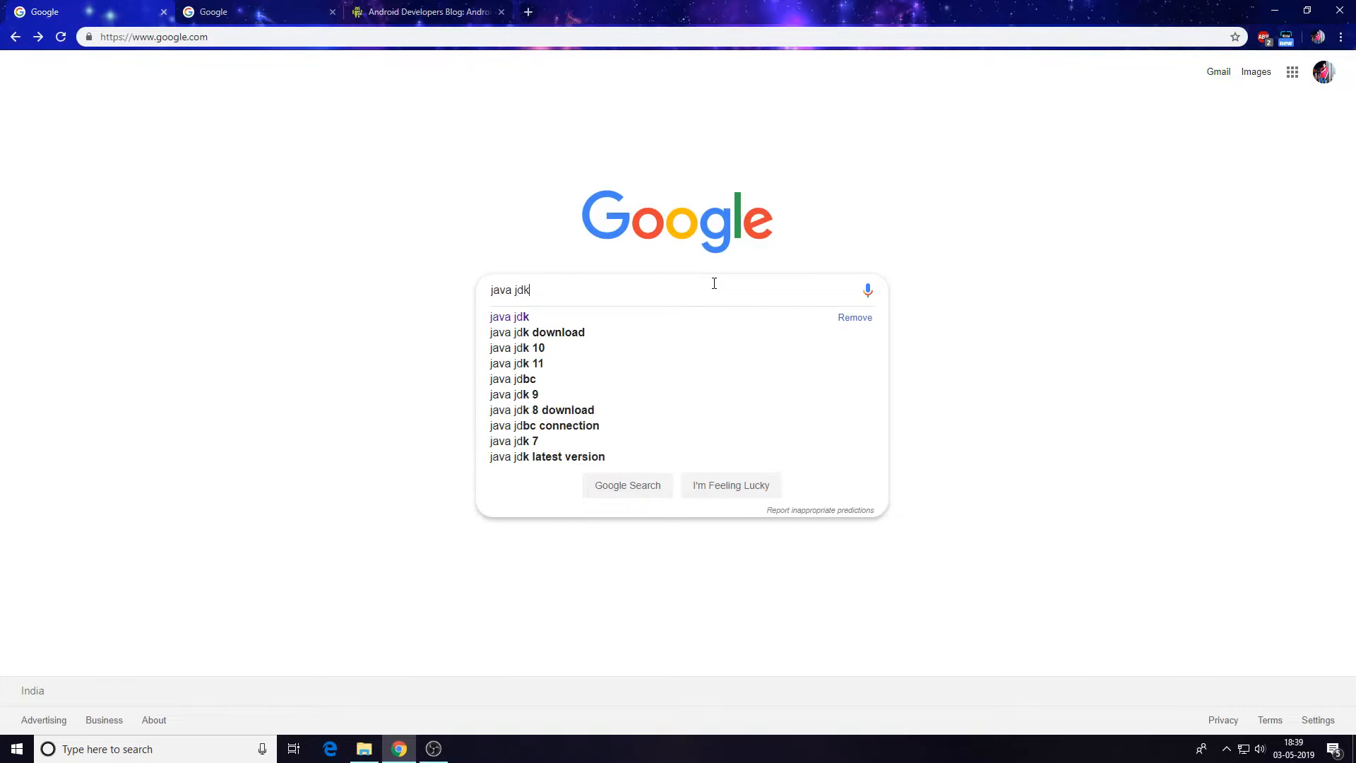
left_click(602, 315)
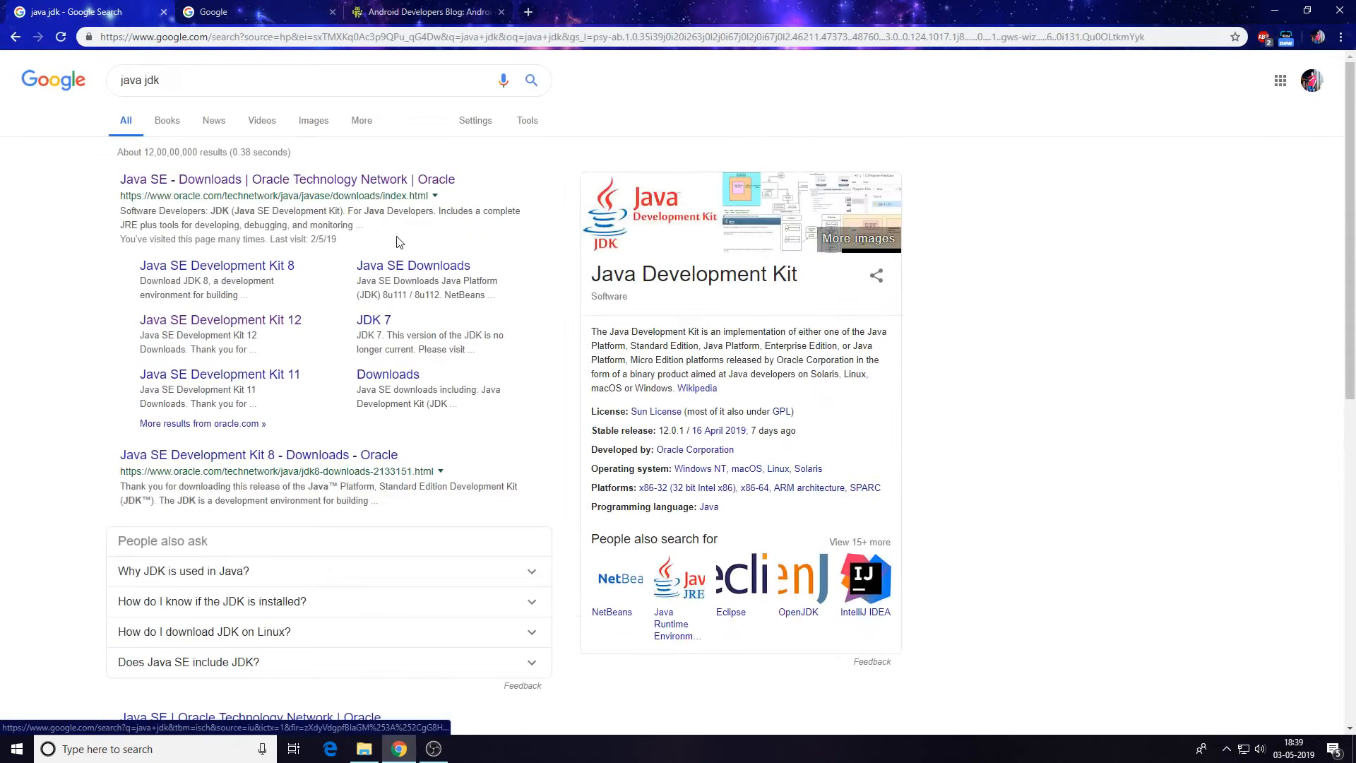
left_click(195, 179)
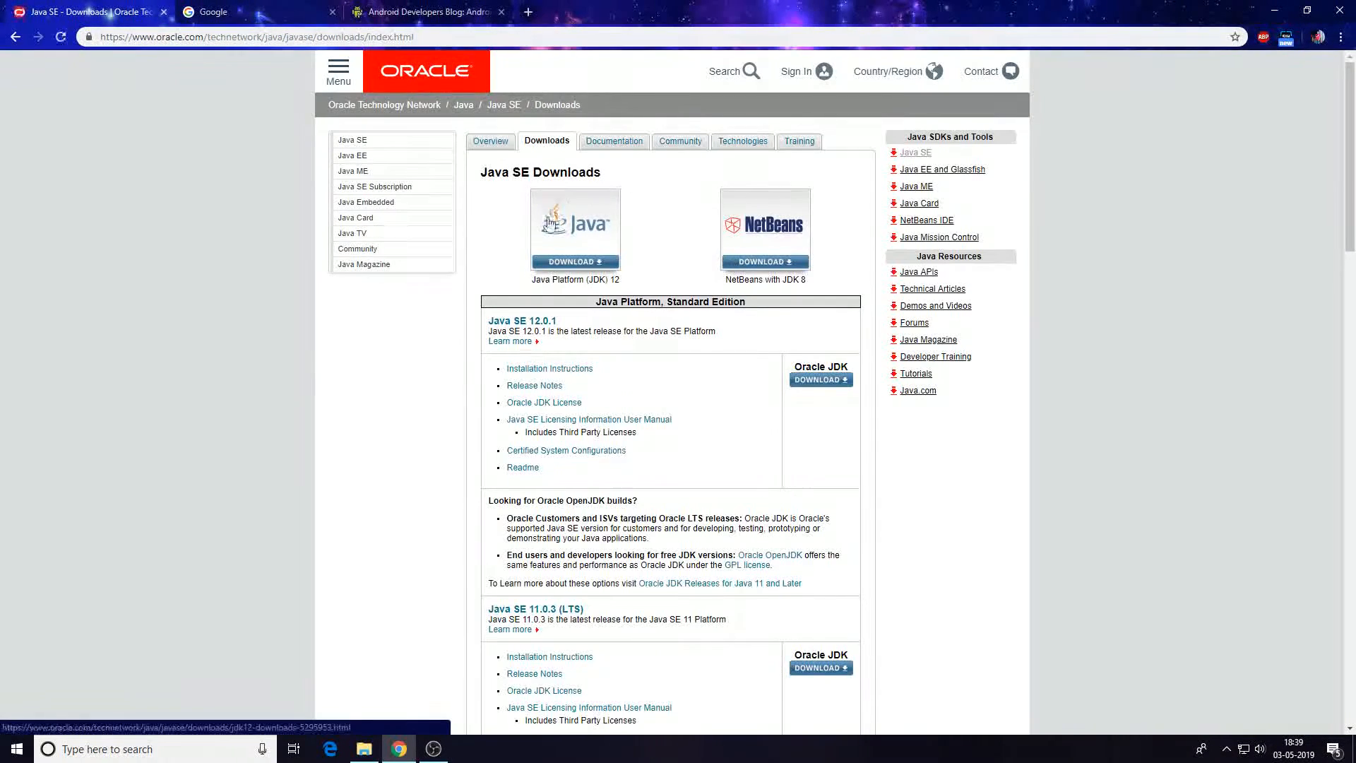
scroll(550, 223, "down", 1)
left_click(583, 166)
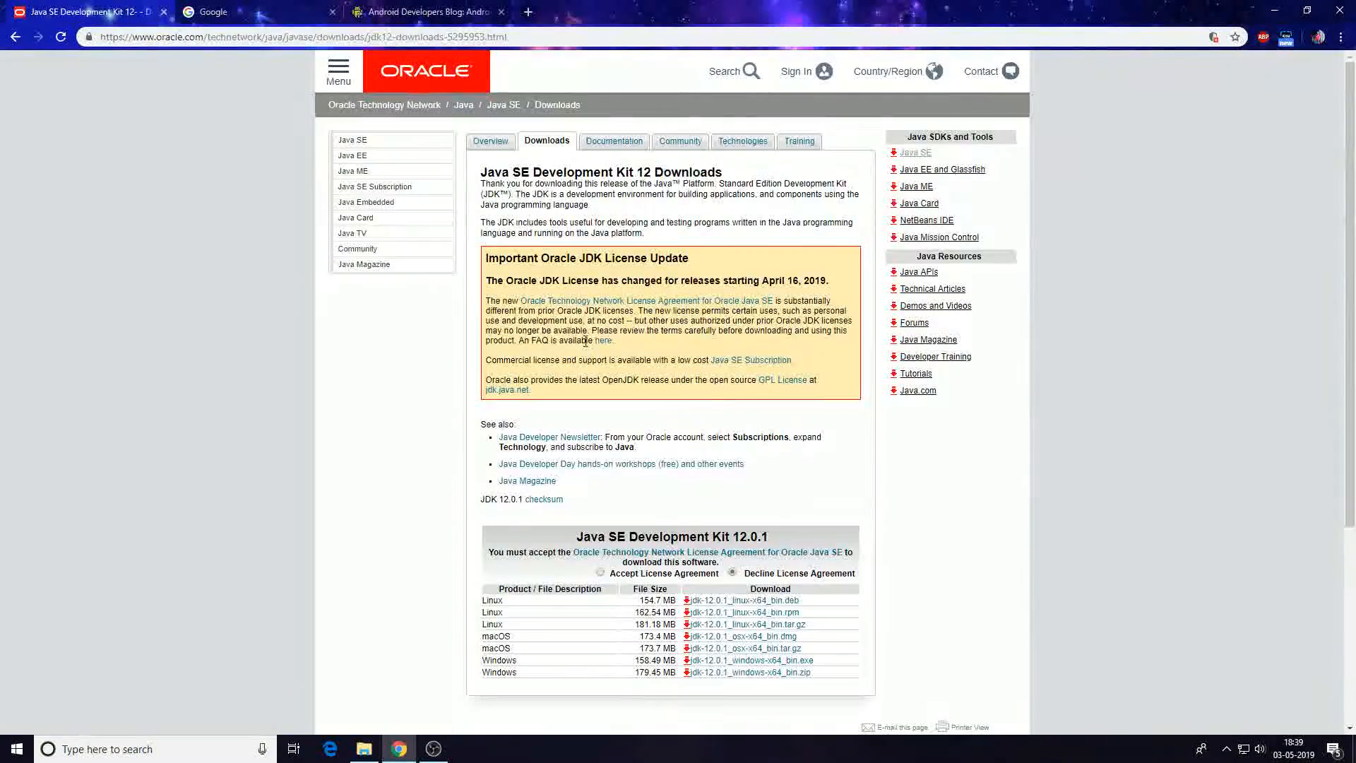
Accept the Oracle license agreement and save the jdk-12.0.1_windows-x64_bin.exe installer to Downloads.
scroll(585, 342, "down", 4)
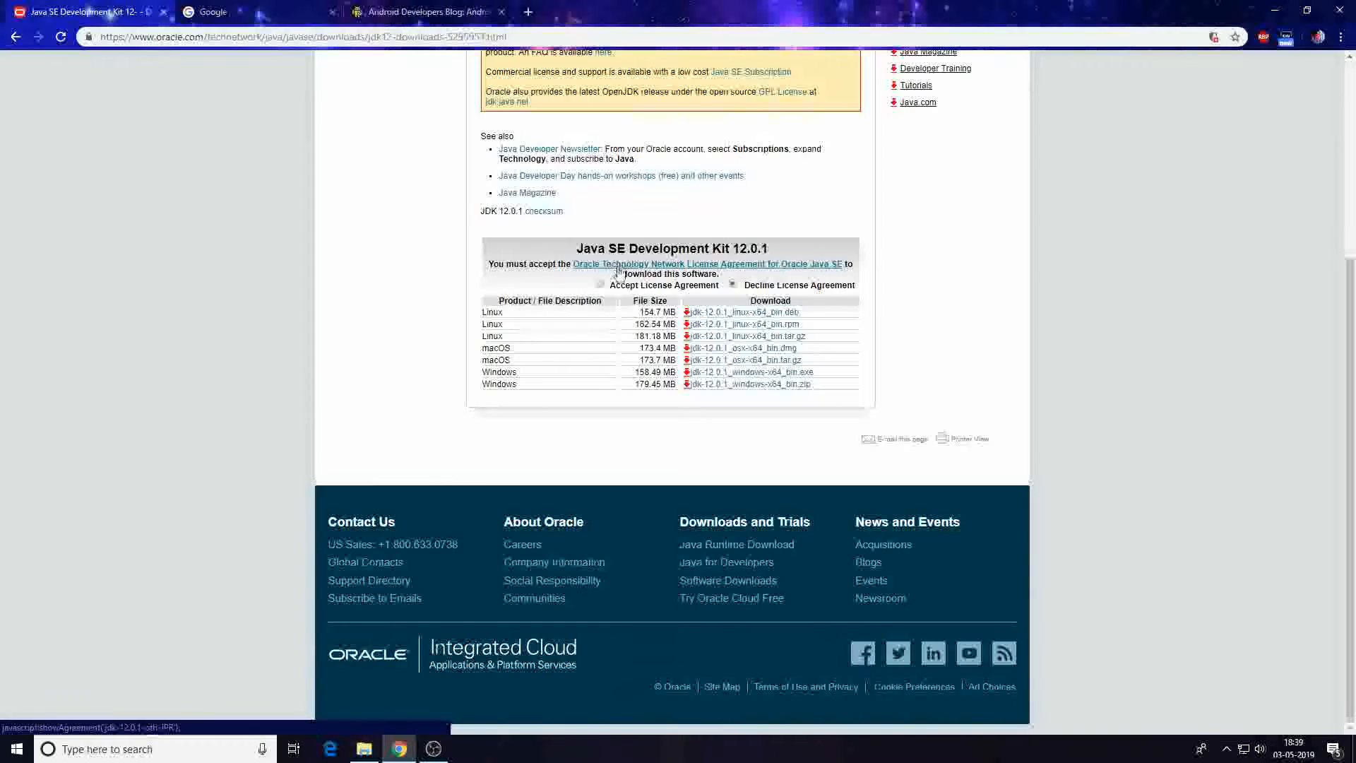
scroll(619, 272, "up", 3)
scroll(565, 274, "down", 3)
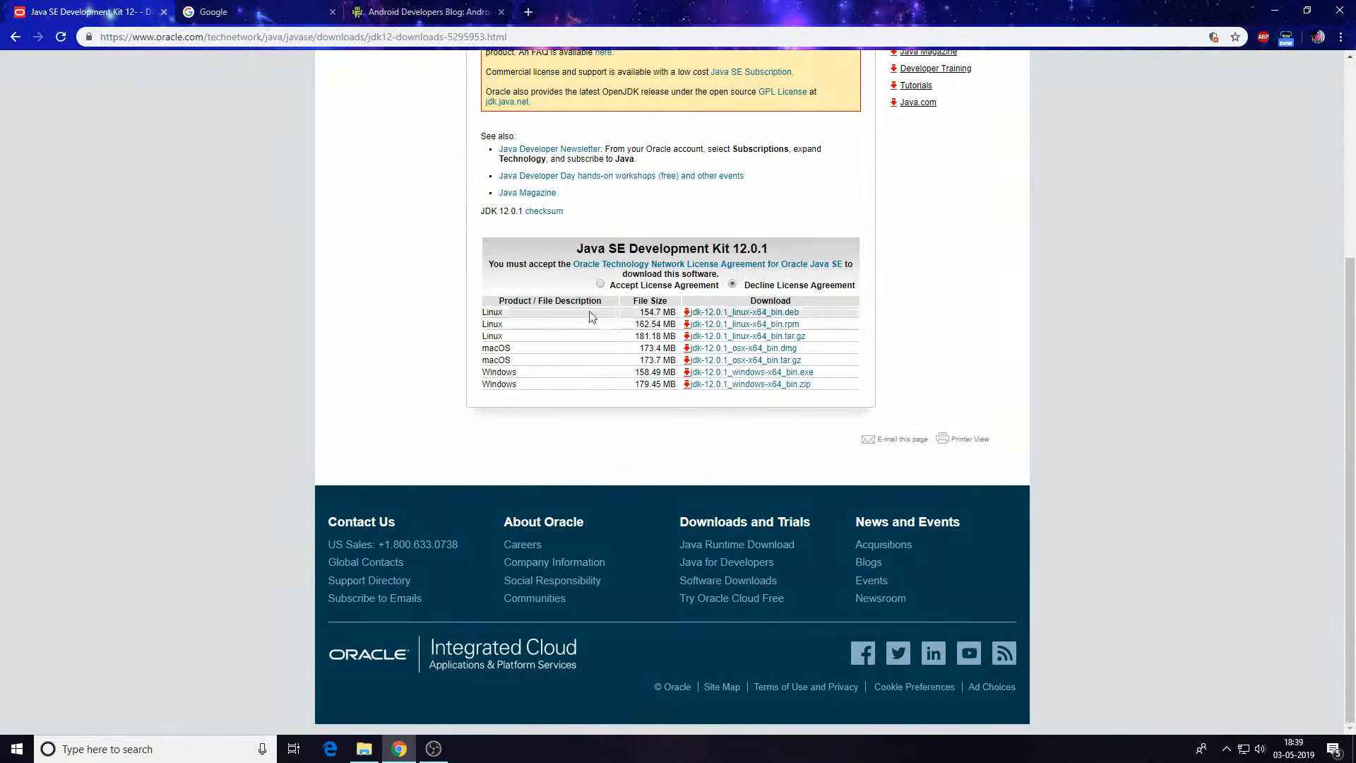
left_click(600, 284)
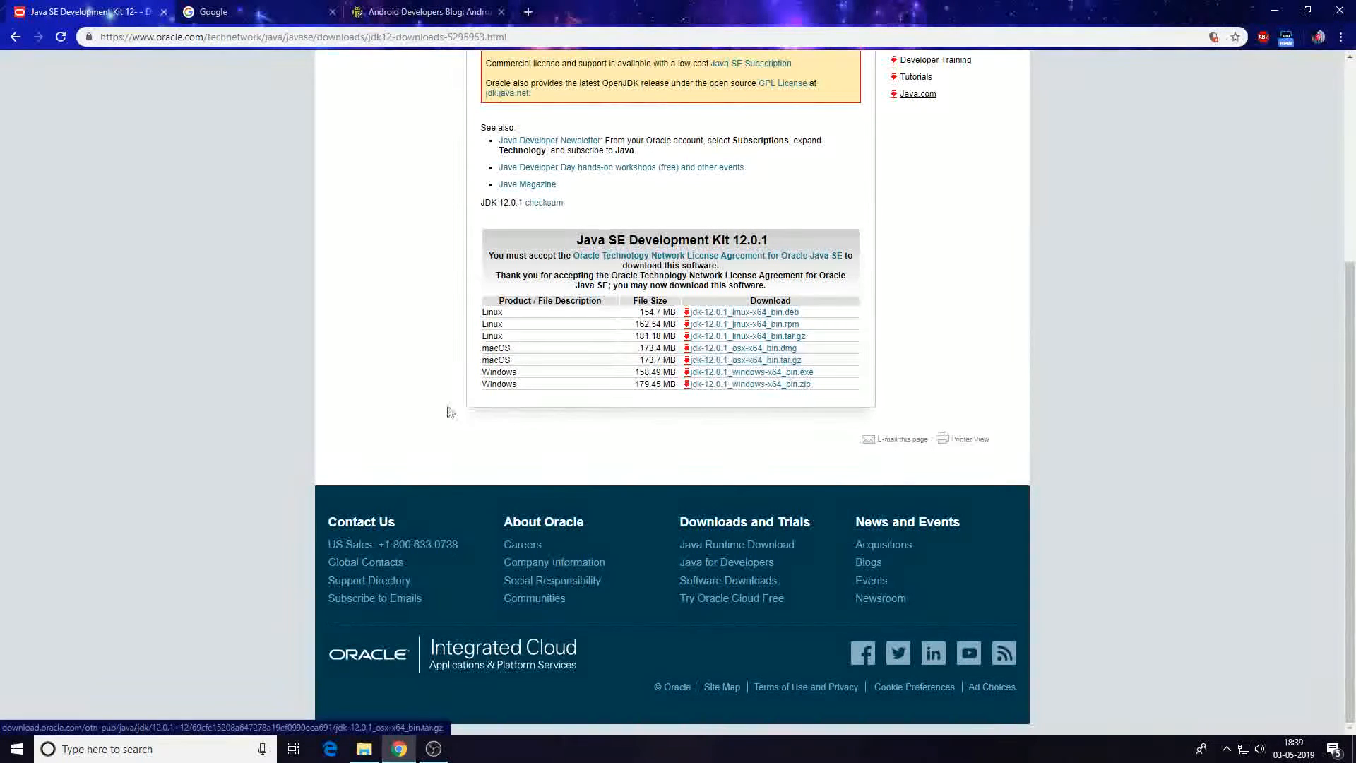
left_click(773, 374)
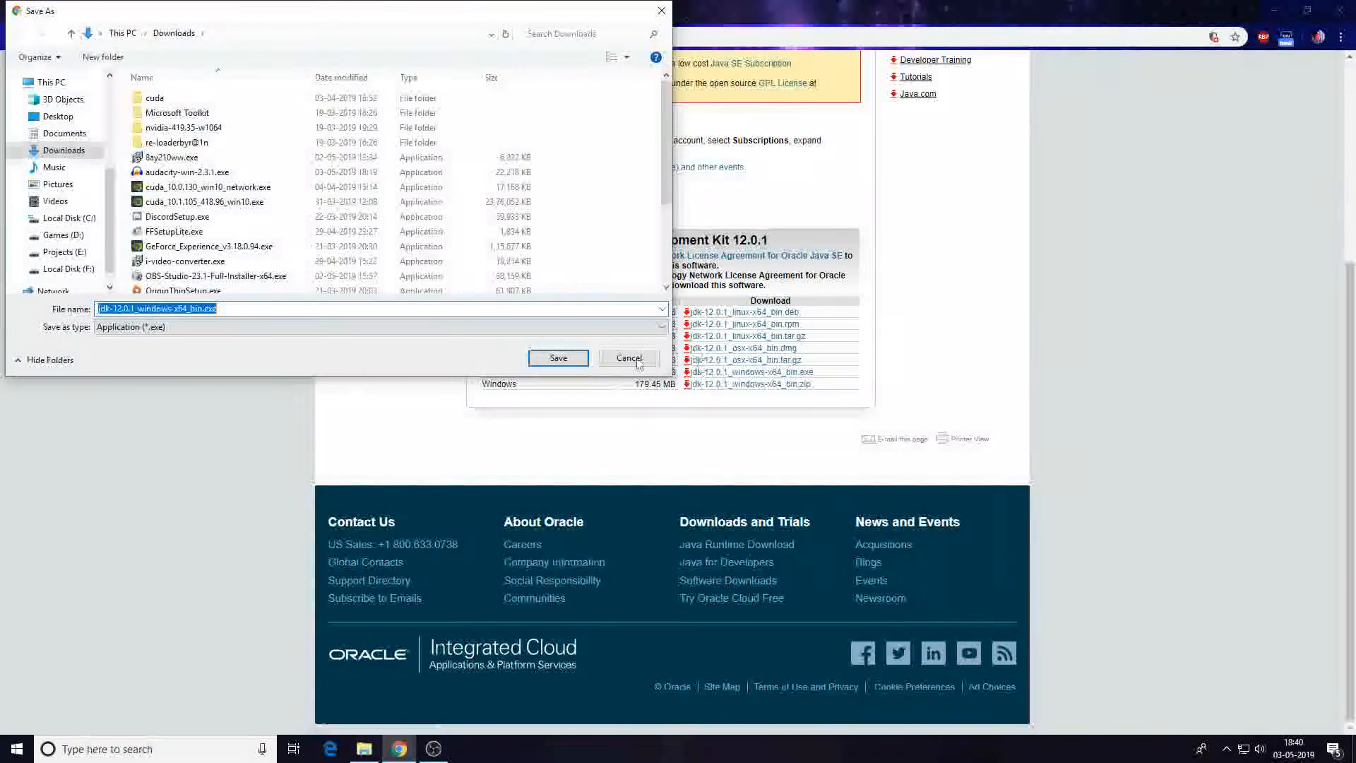
left_click(577, 363)
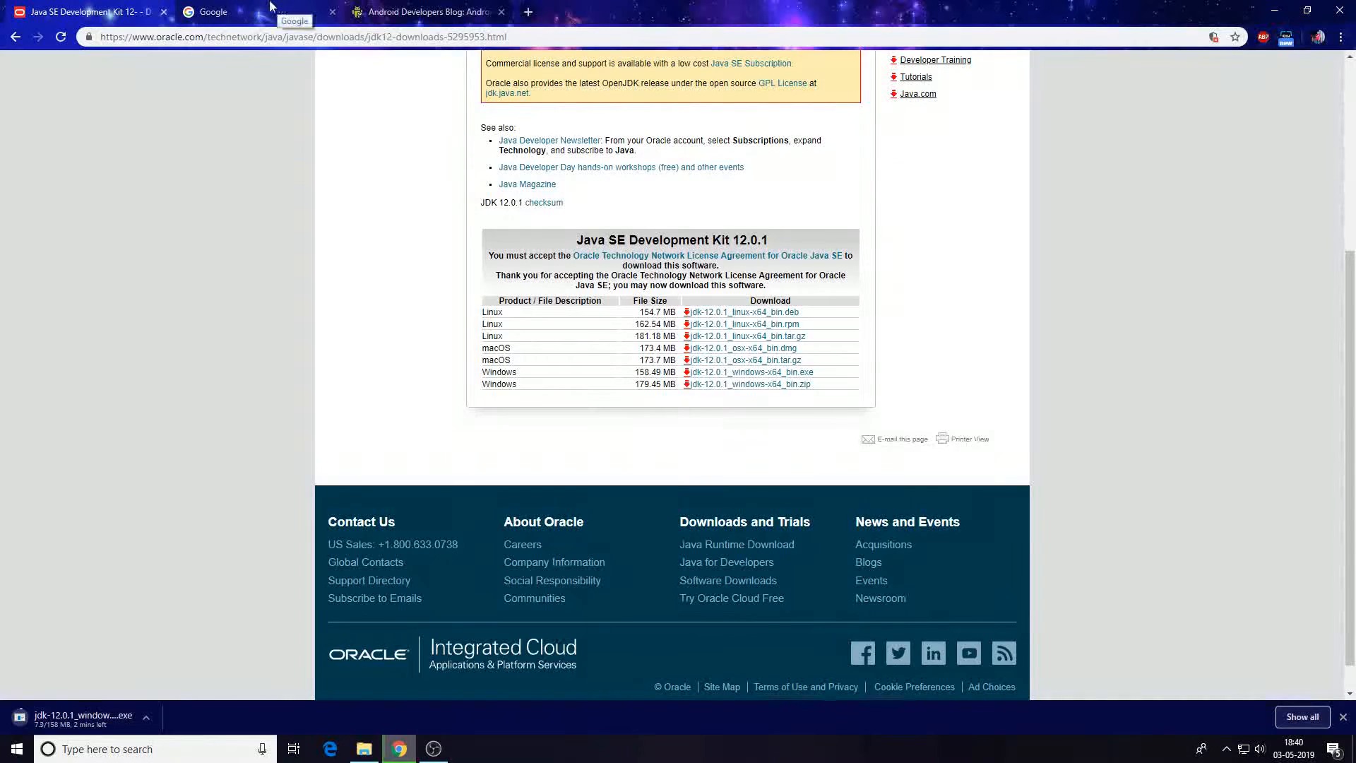
In the other Google tab, search for android studio.
left_click(289, 12)
type("and")
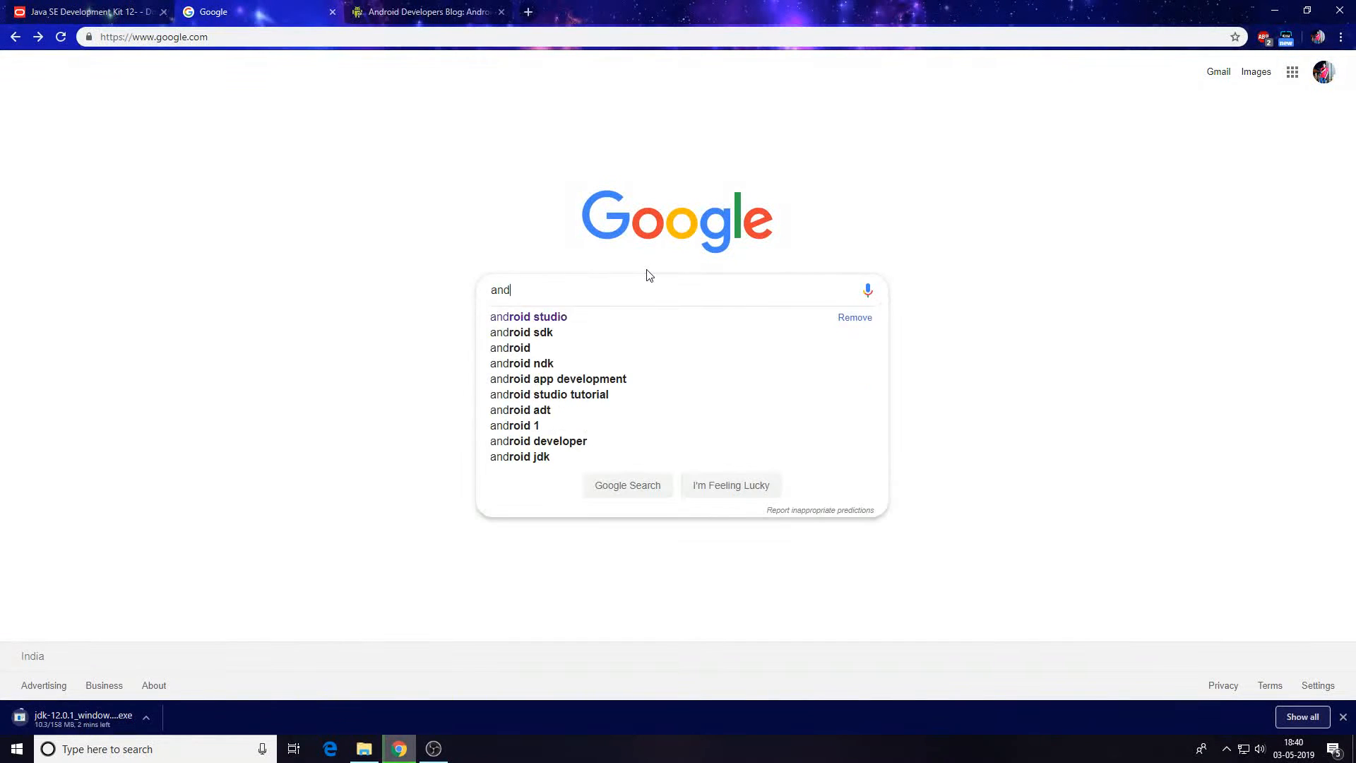
type("ro")
key("Down")
key("Return")
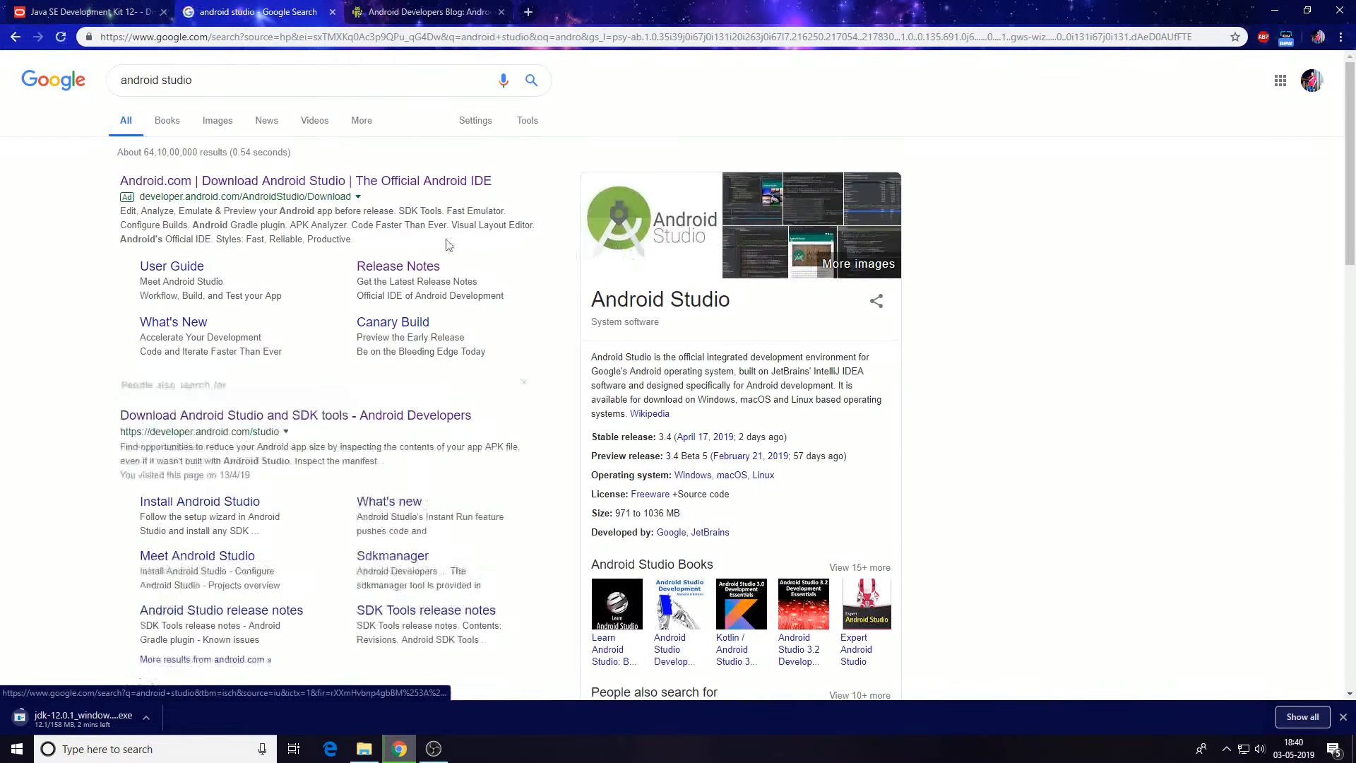
Open the Android Studio download page and jump to its download options.
left_click(290, 185)
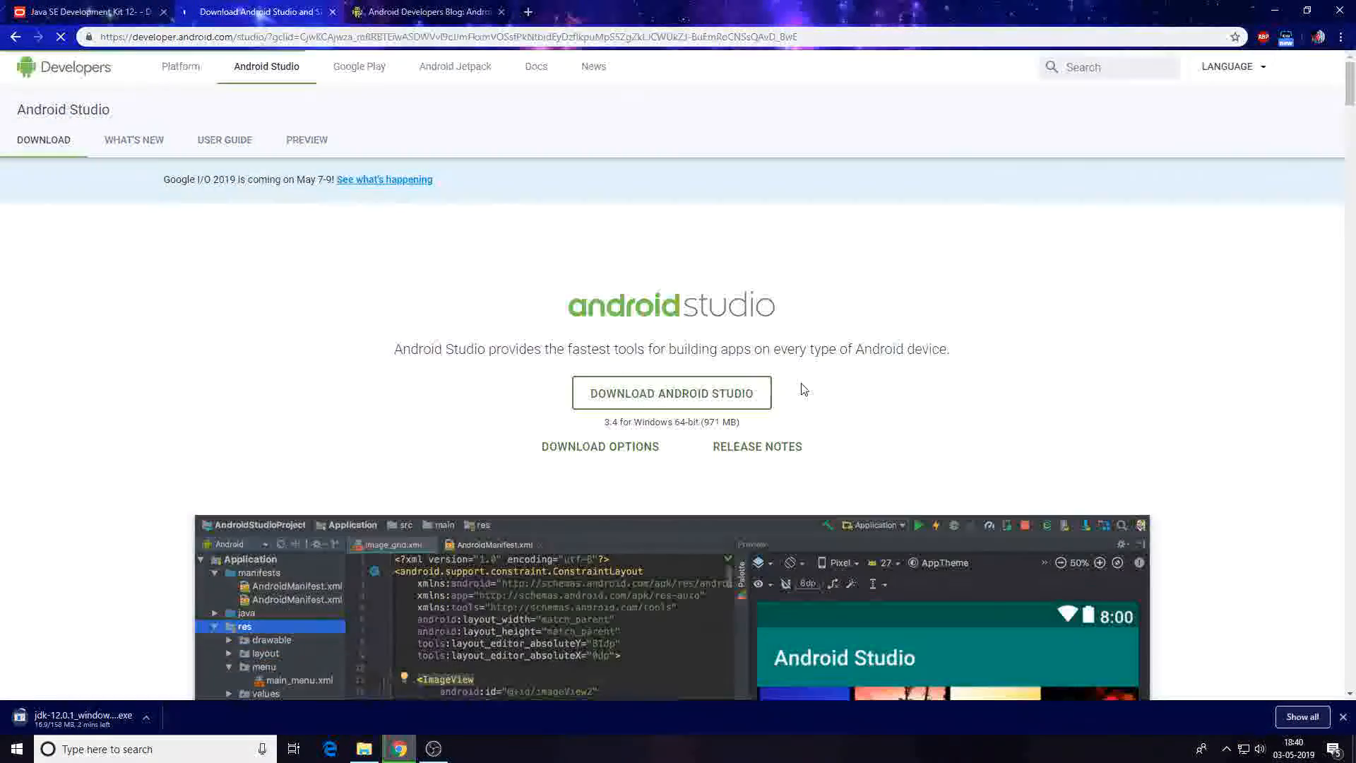
scroll(863, 371, "down", 3)
scroll(918, 286, "up", 2)
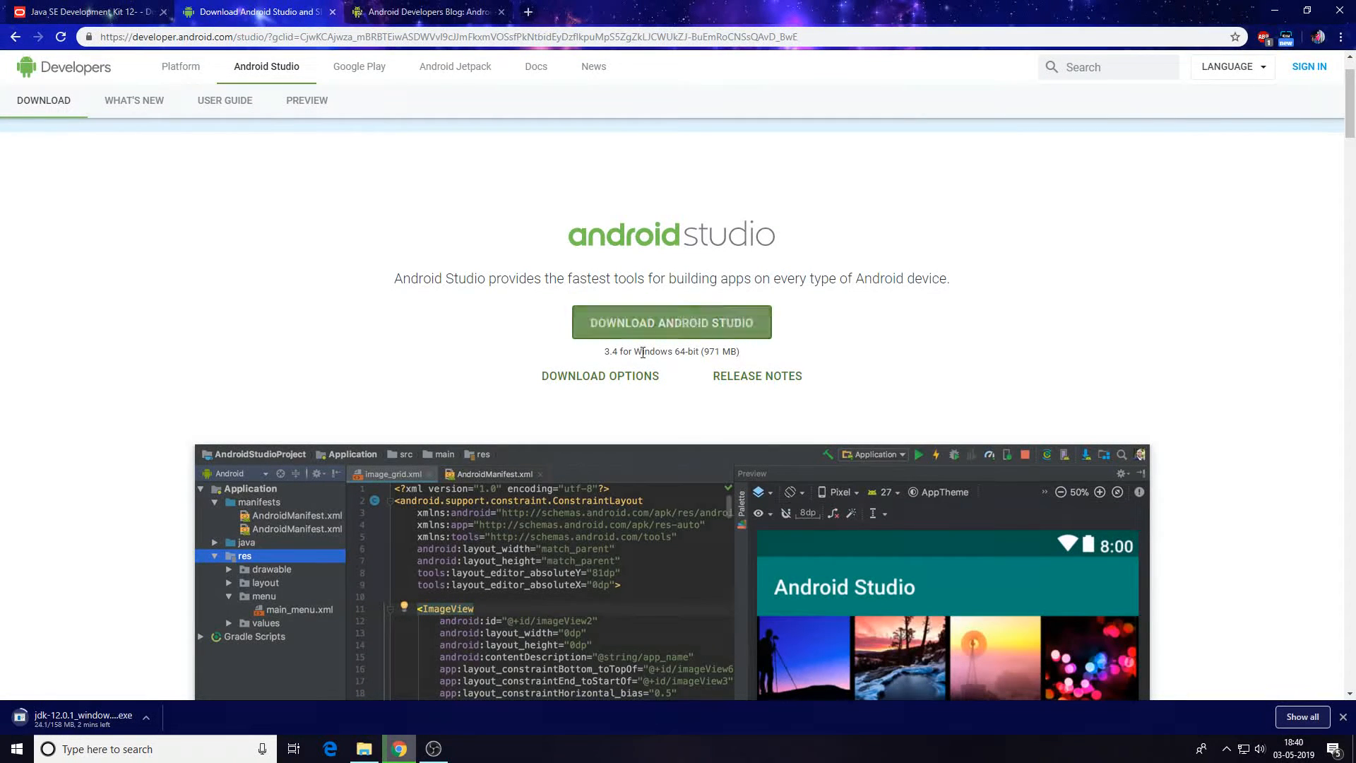
left_click_drag(642, 351, 719, 351)
left_click(806, 358)
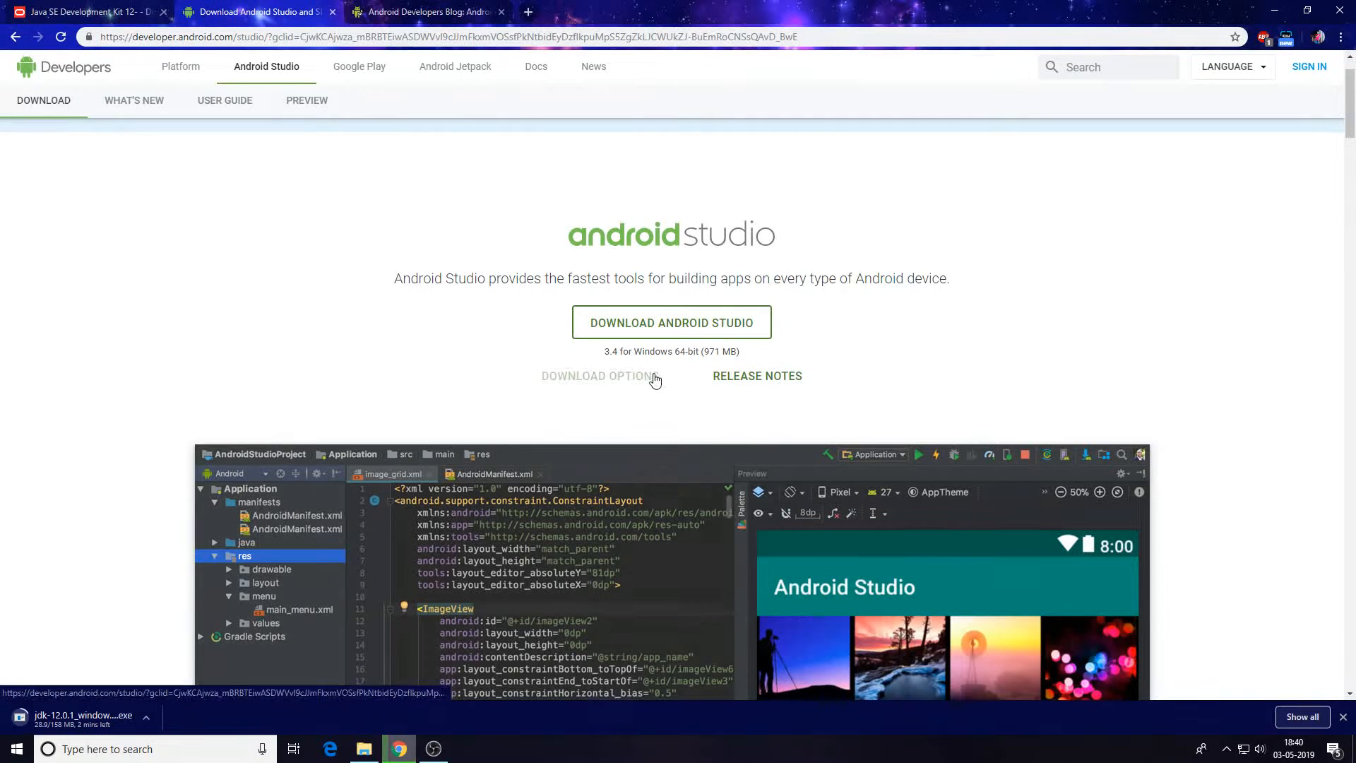
left_click(608, 378)
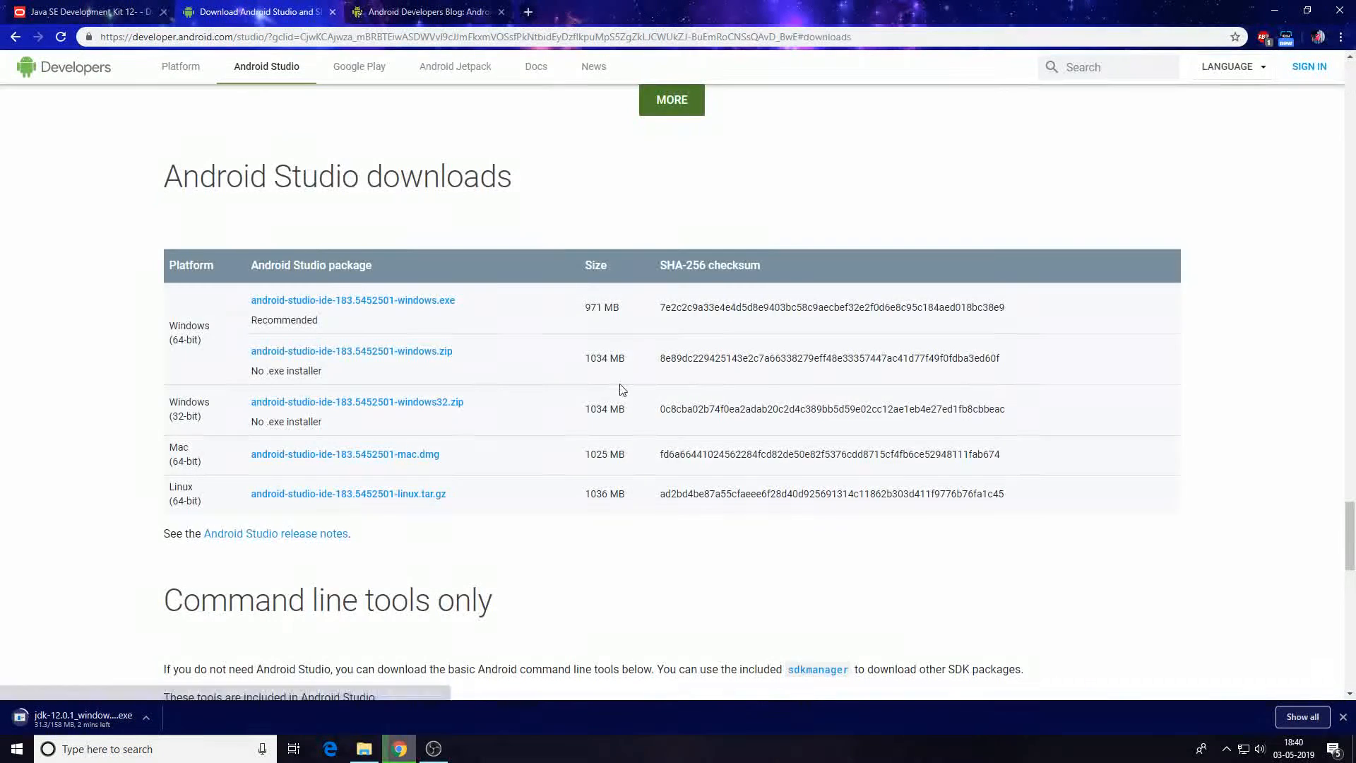
Pick the android-studio-ide-183.5452501-windows.exe package, agree to the terms and save the Windows installer.
left_click_drag(242, 227, 531, 299)
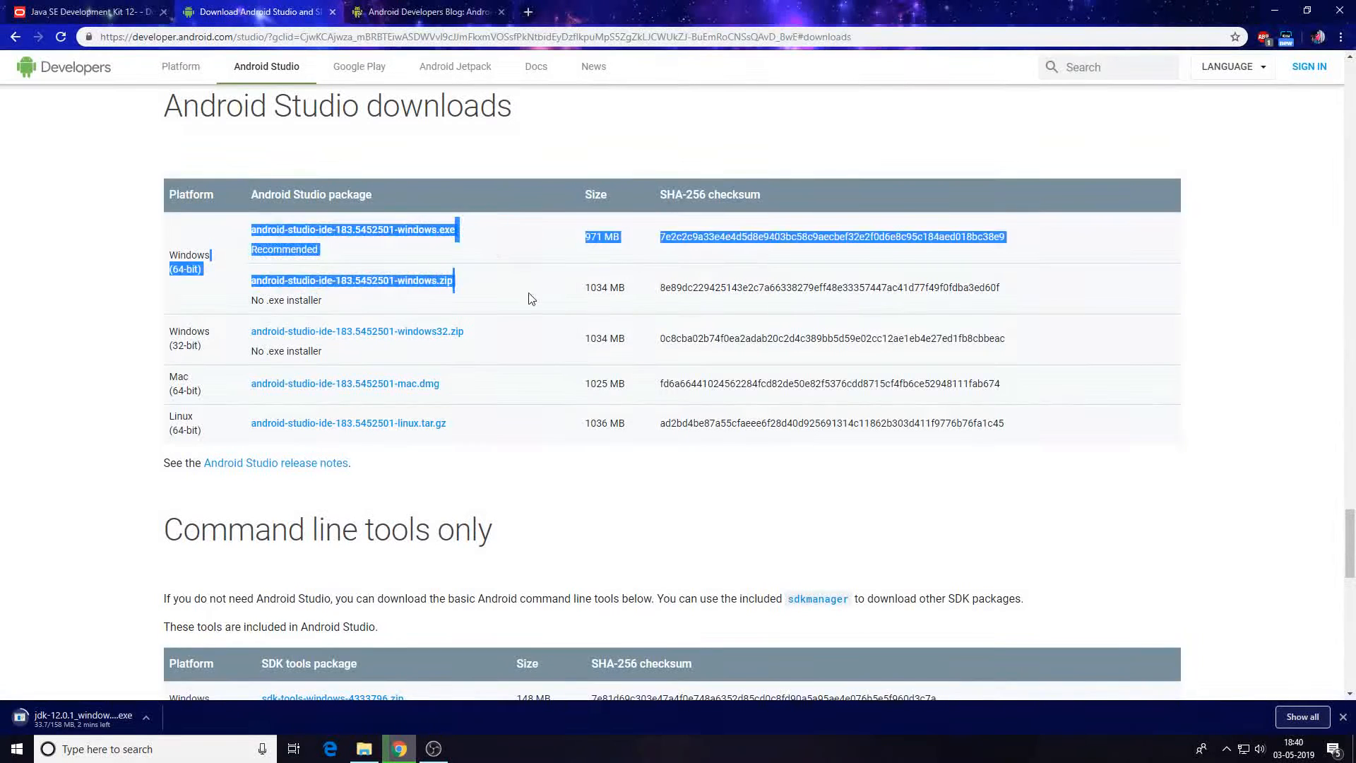
left_click_drag(177, 314, 221, 441)
left_click(222, 440)
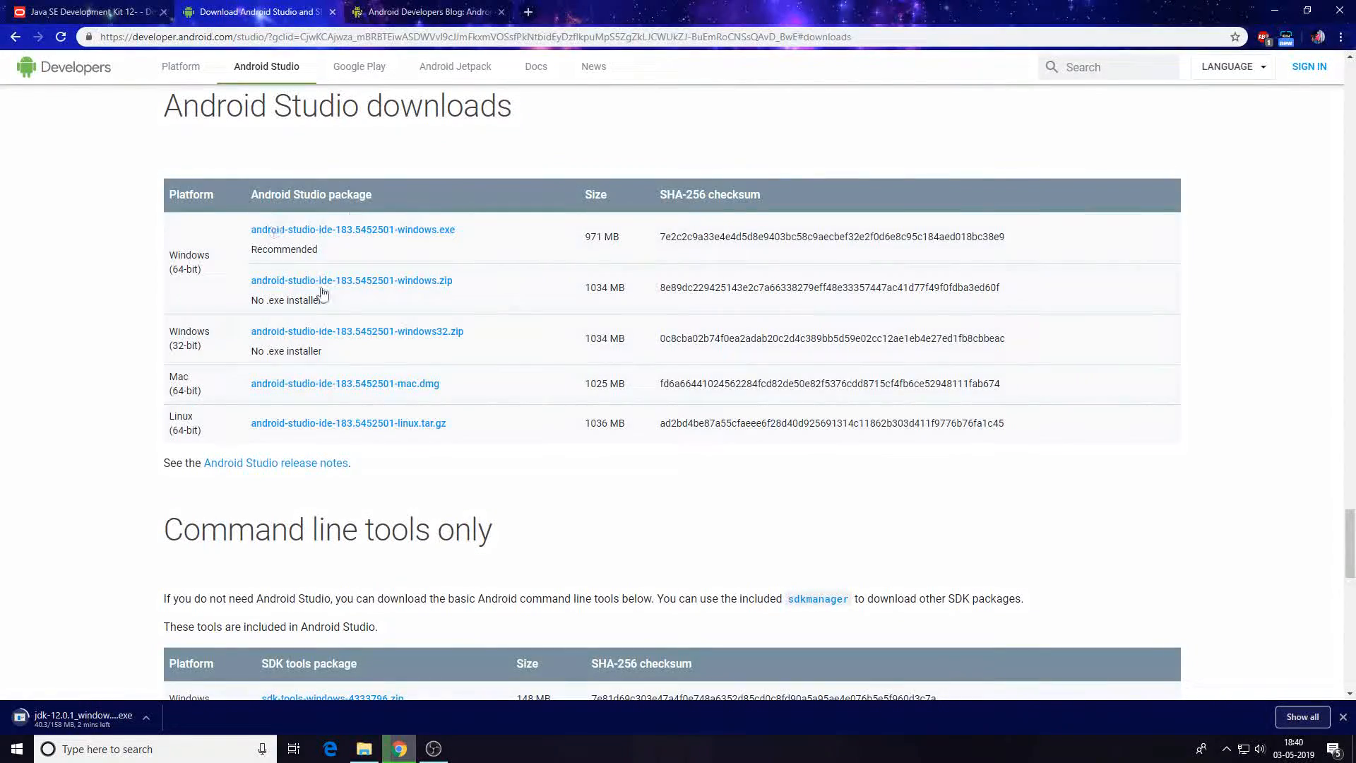
left_click(288, 231)
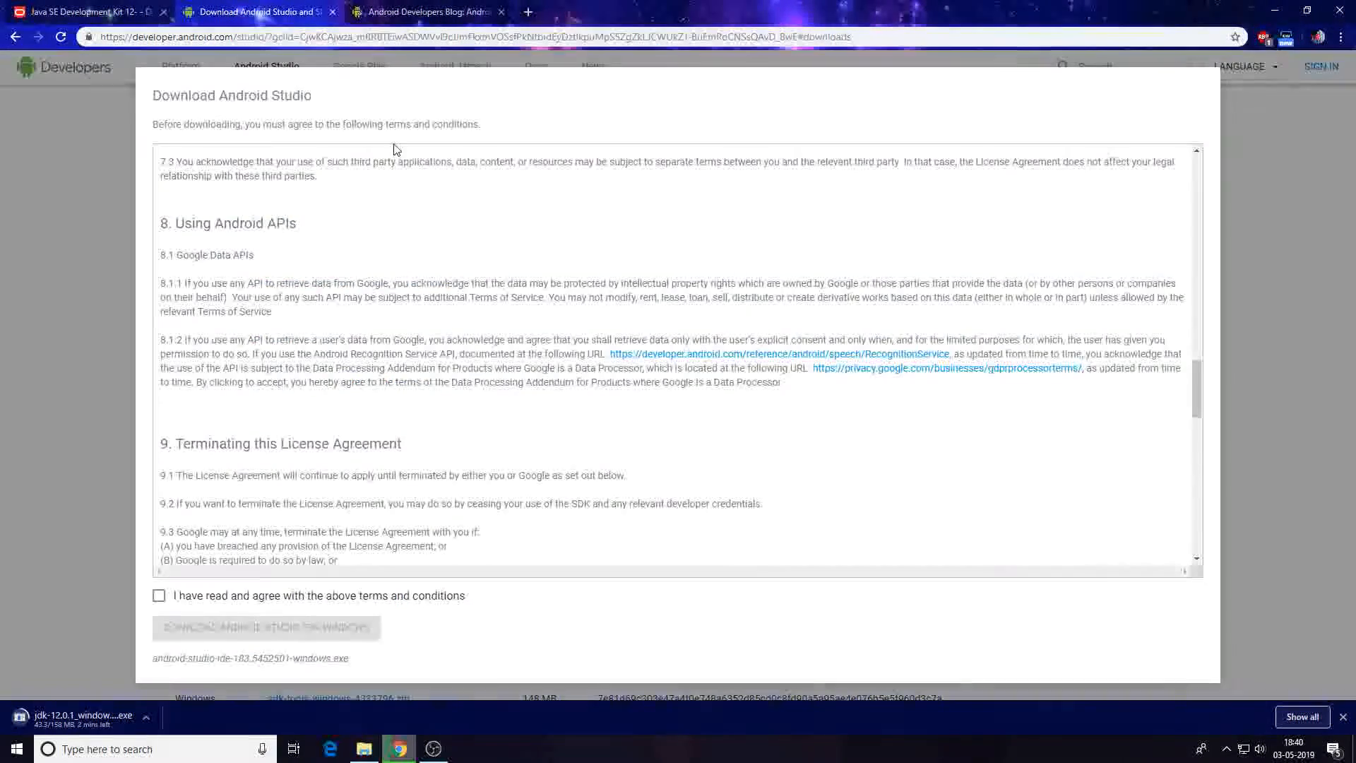
scroll(308, 551, "down", 10)
scroll(418, 282, "up", 15)
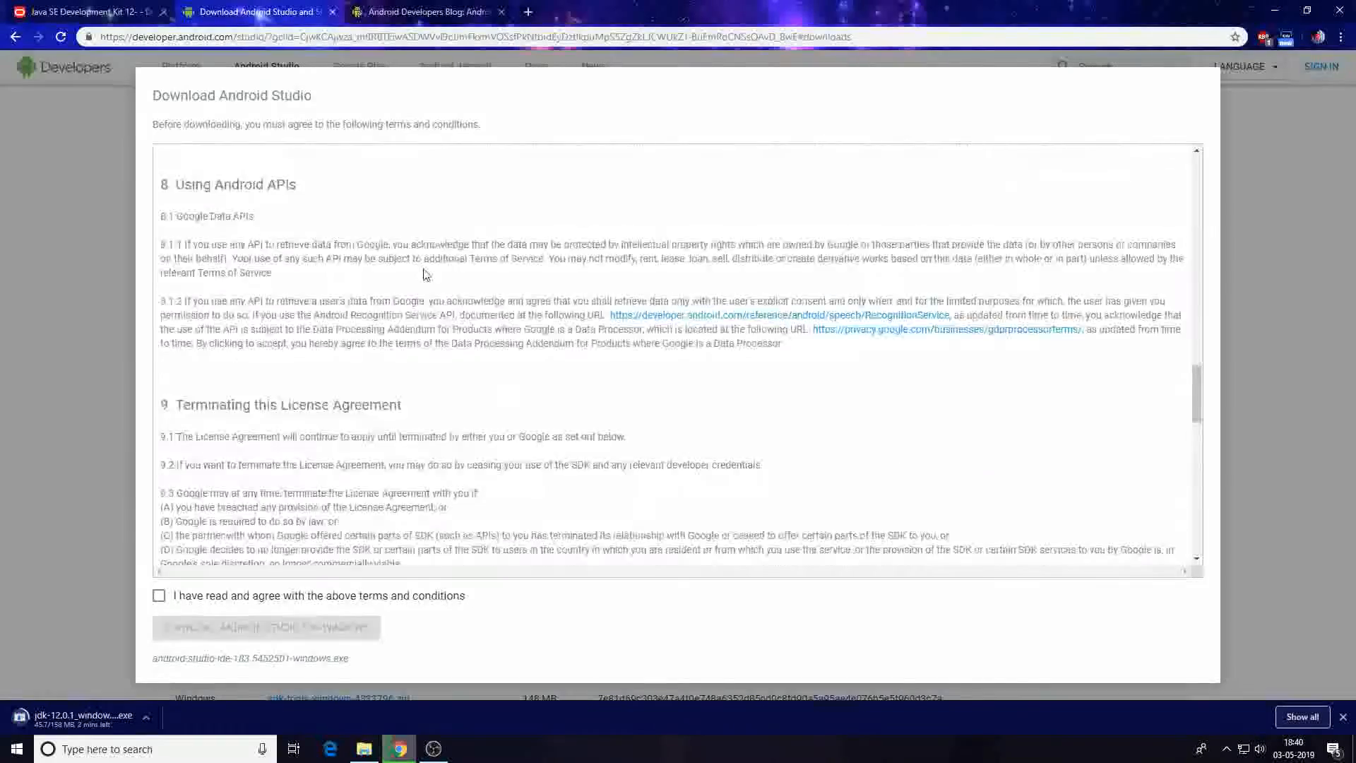
scroll(396, 423, "down", 10)
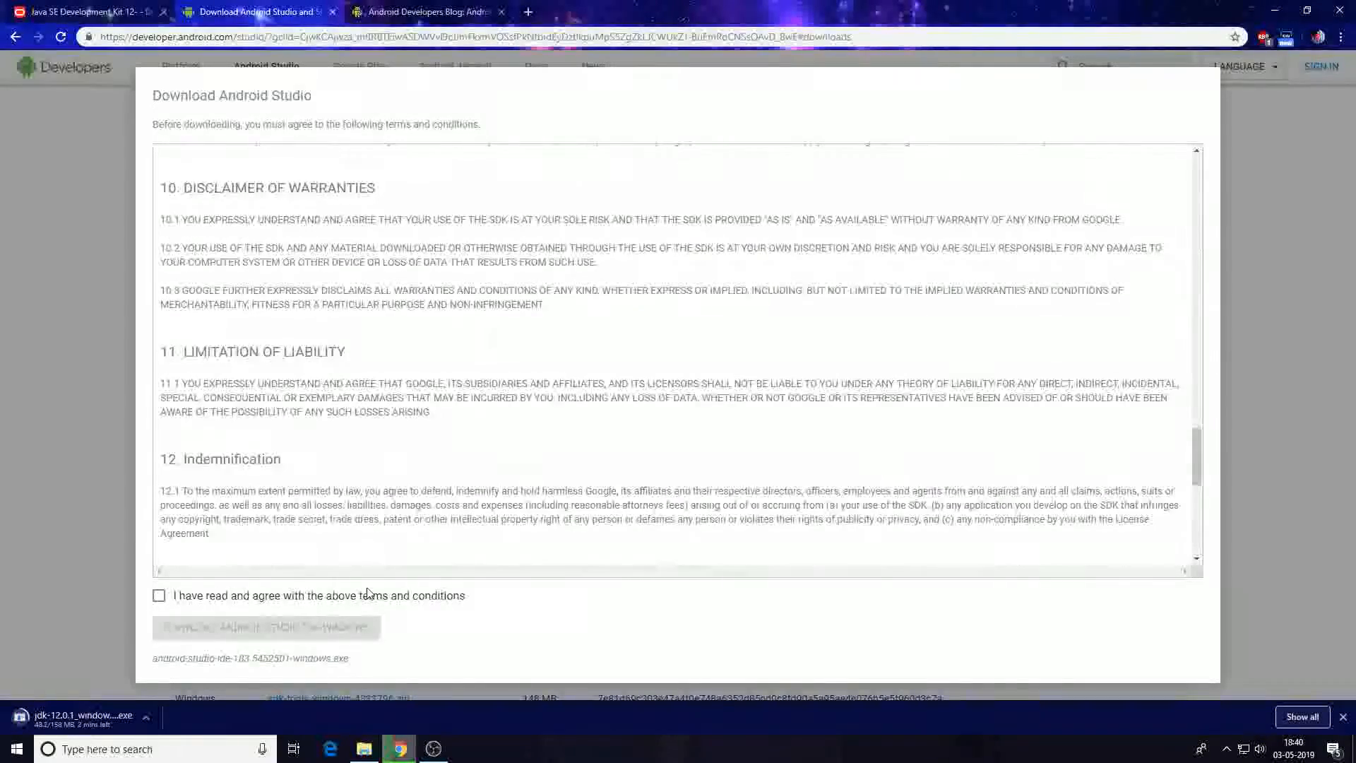
left_click(364, 596)
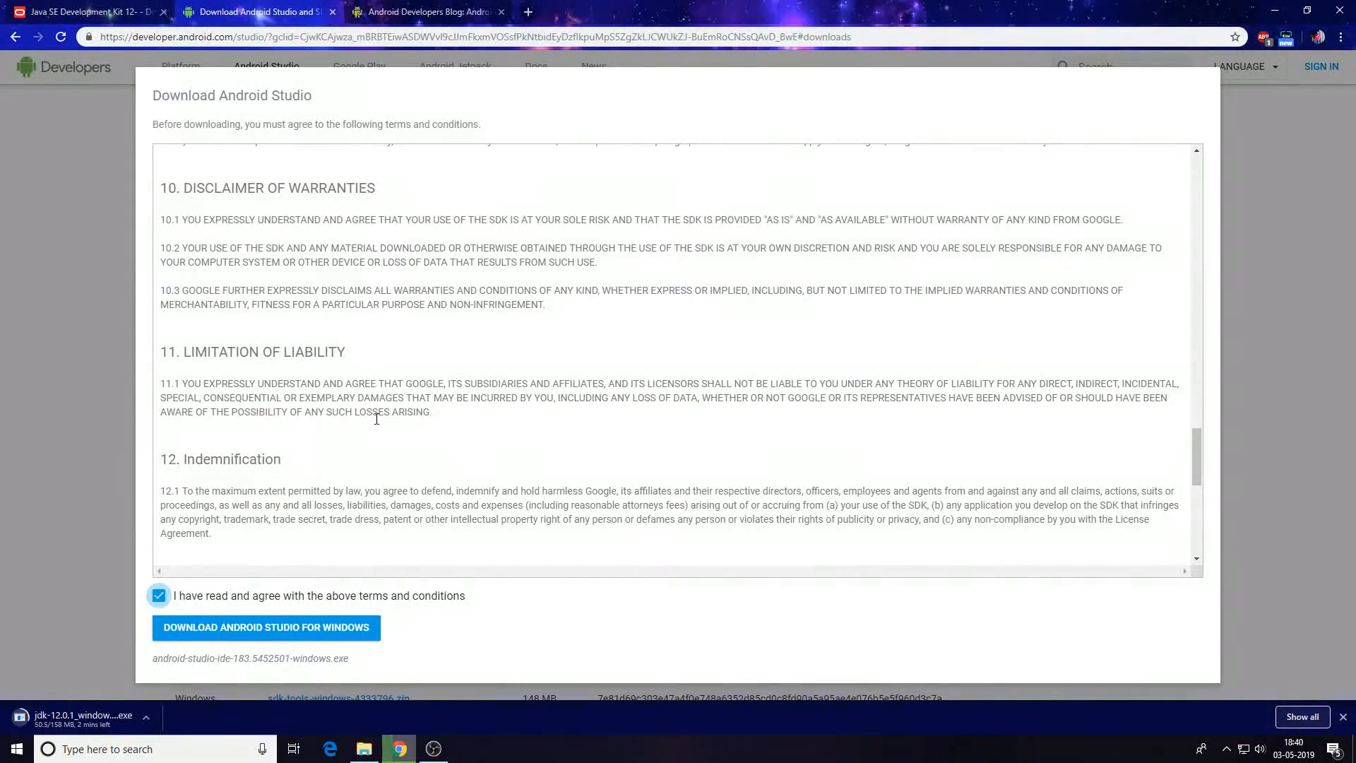
left_click(248, 627)
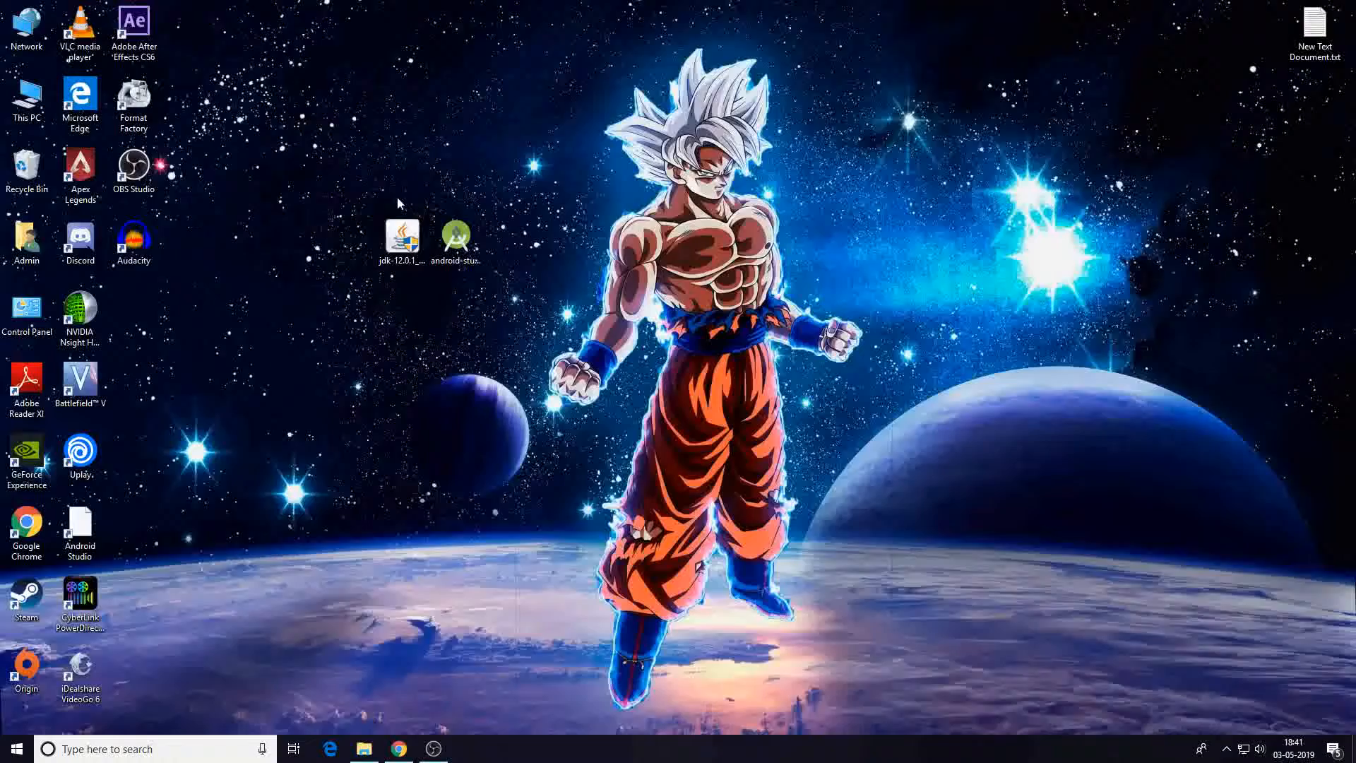
left_click_drag(401, 239, 401, 452)
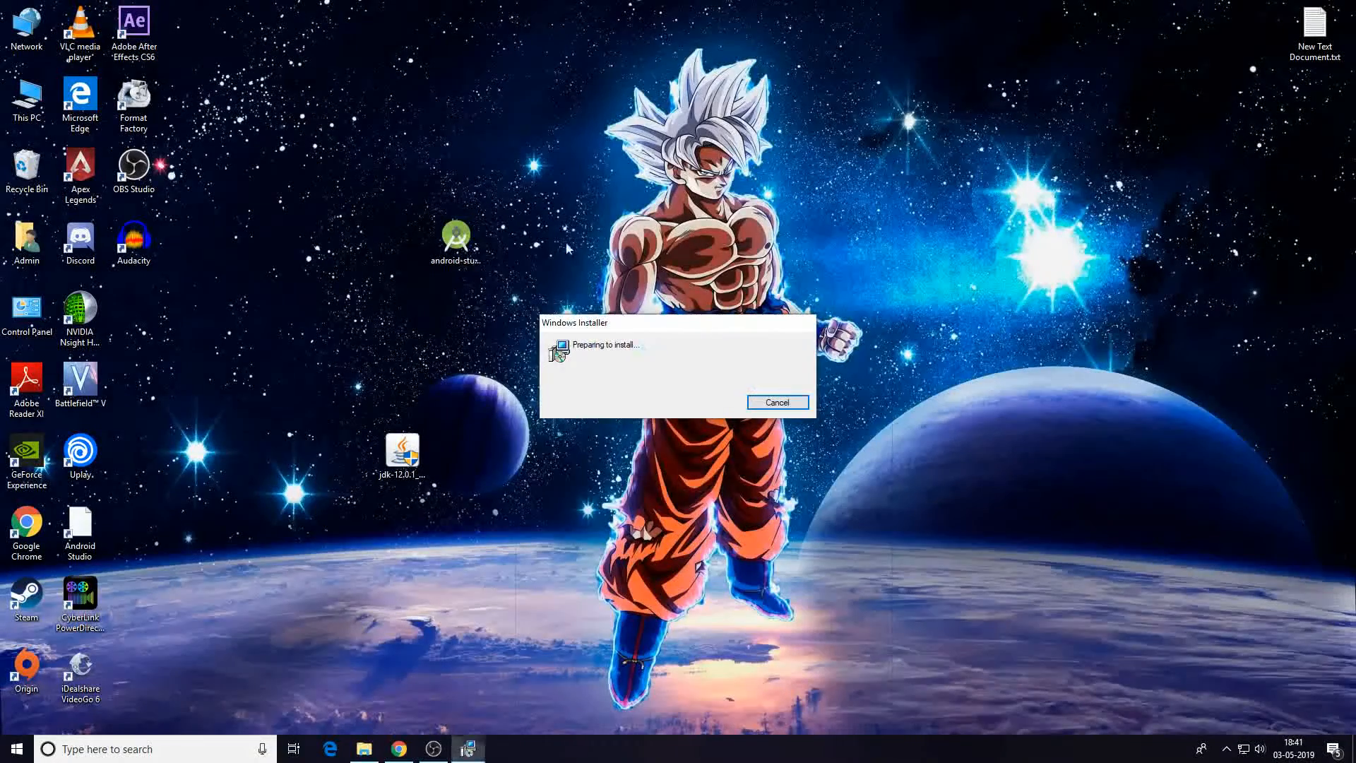
Run the JDK installer to the default C:\Program Files\Java\jdk-12.0.1\ folder and close it when finished.
left_click(725, 487)
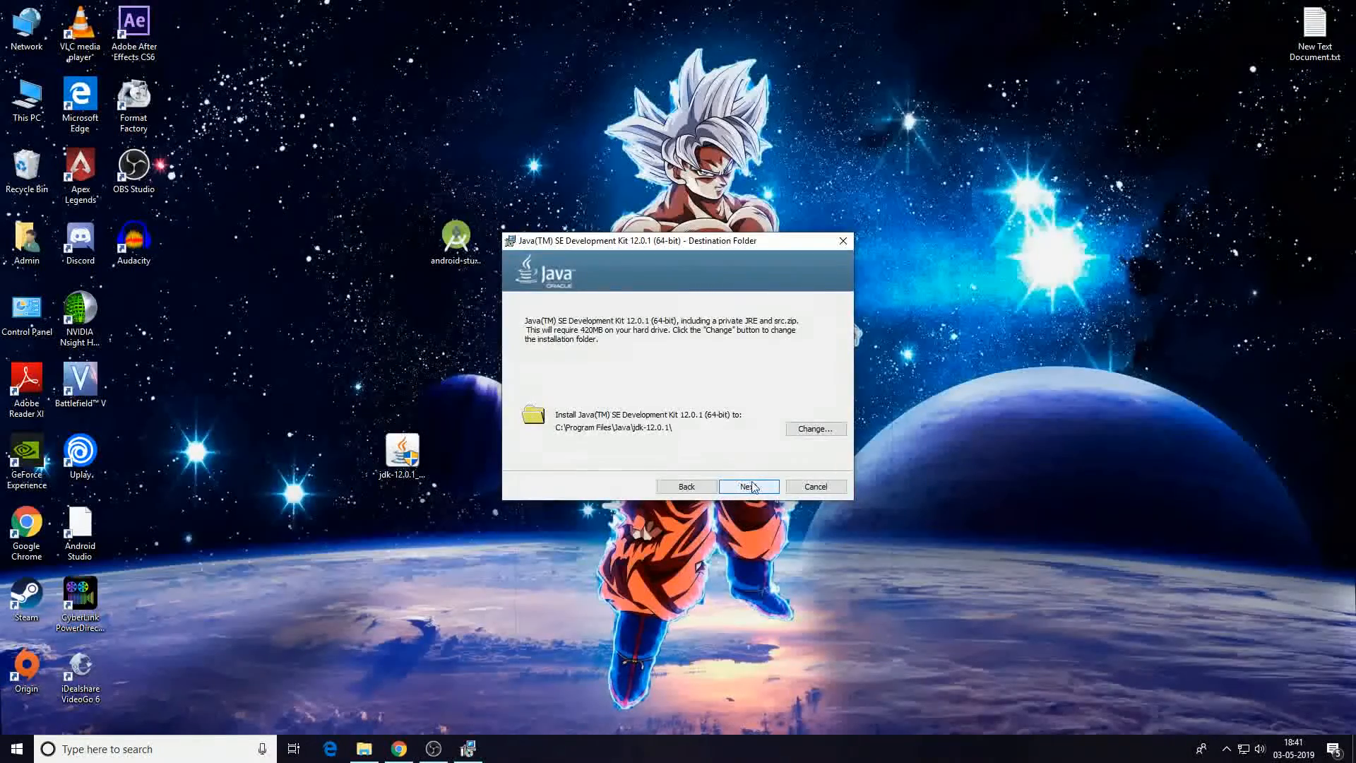
left_click(752, 487)
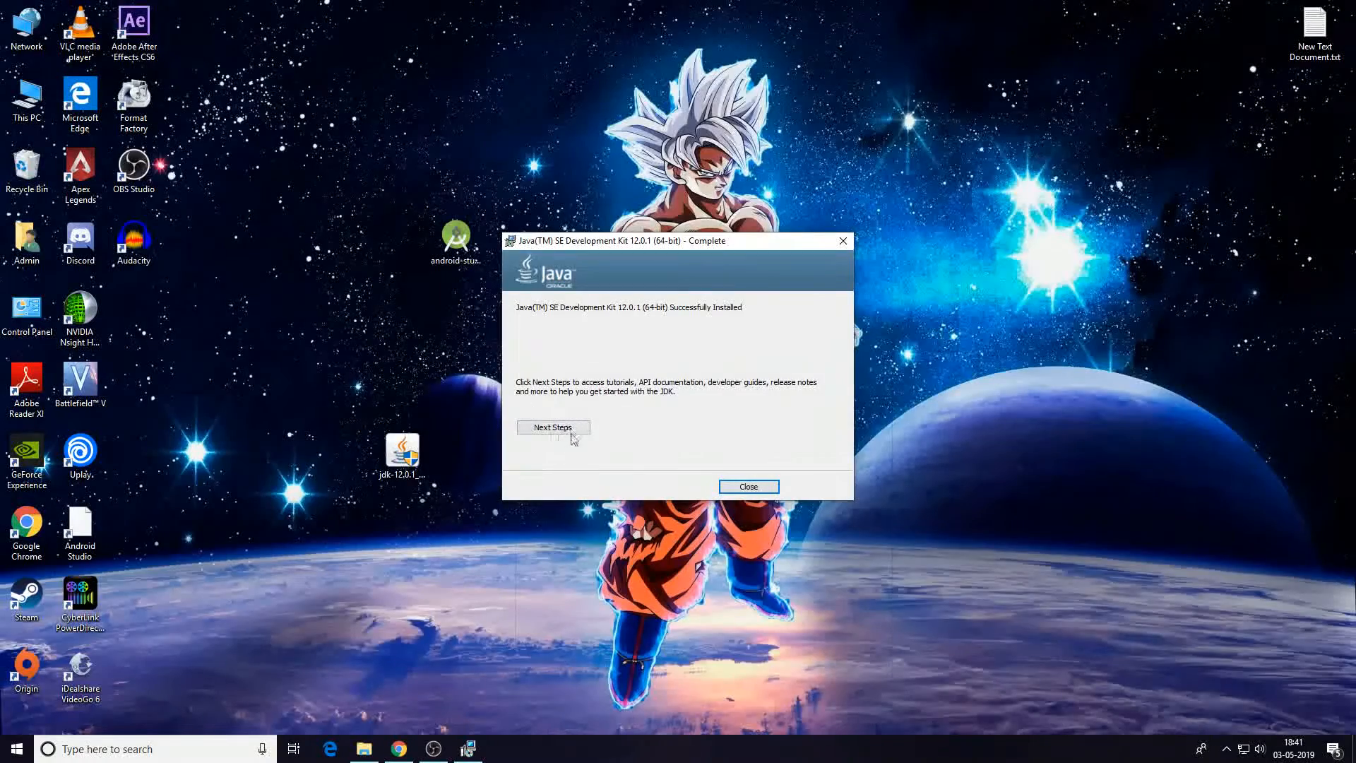
left_click(758, 489)
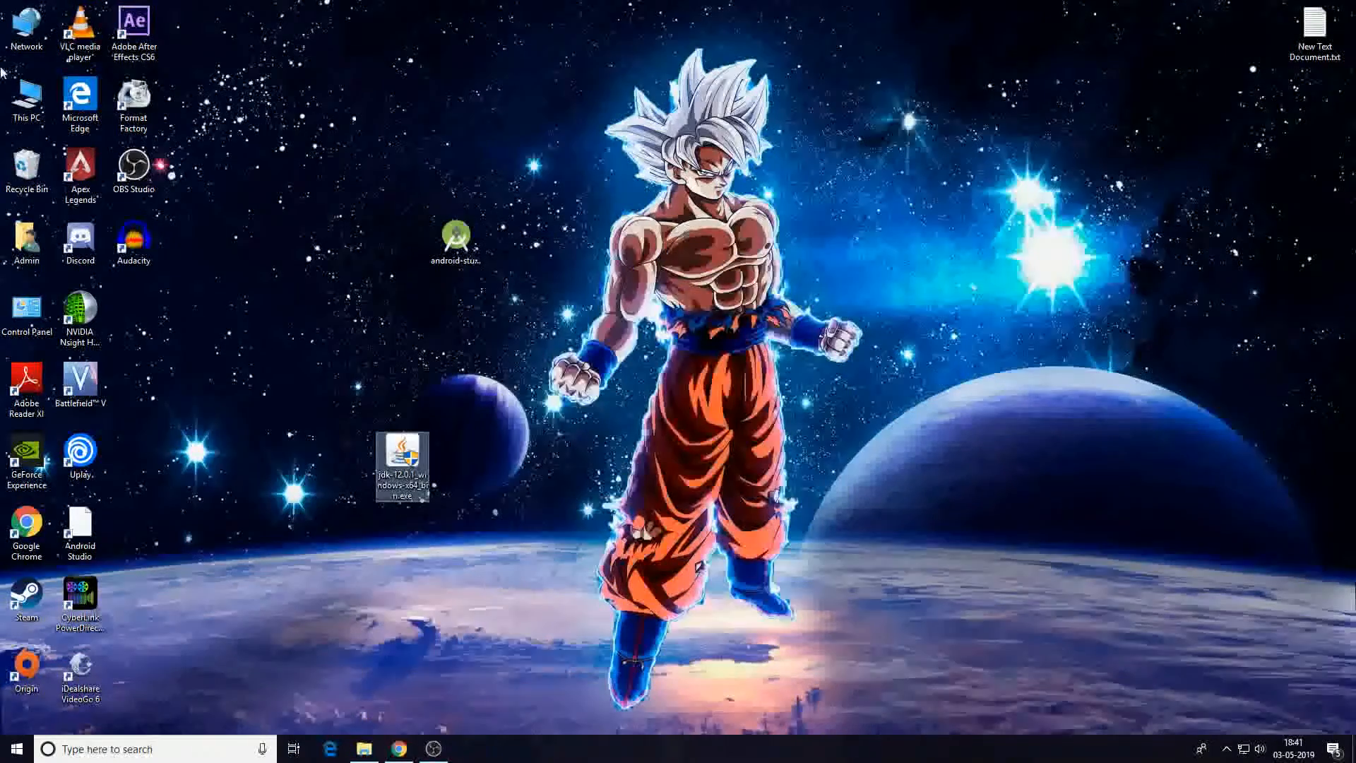
Browse to C:\Program Files\Java\jdk-12.0.1\bin in File Explorer and select its folder path.
left_click(26, 106)
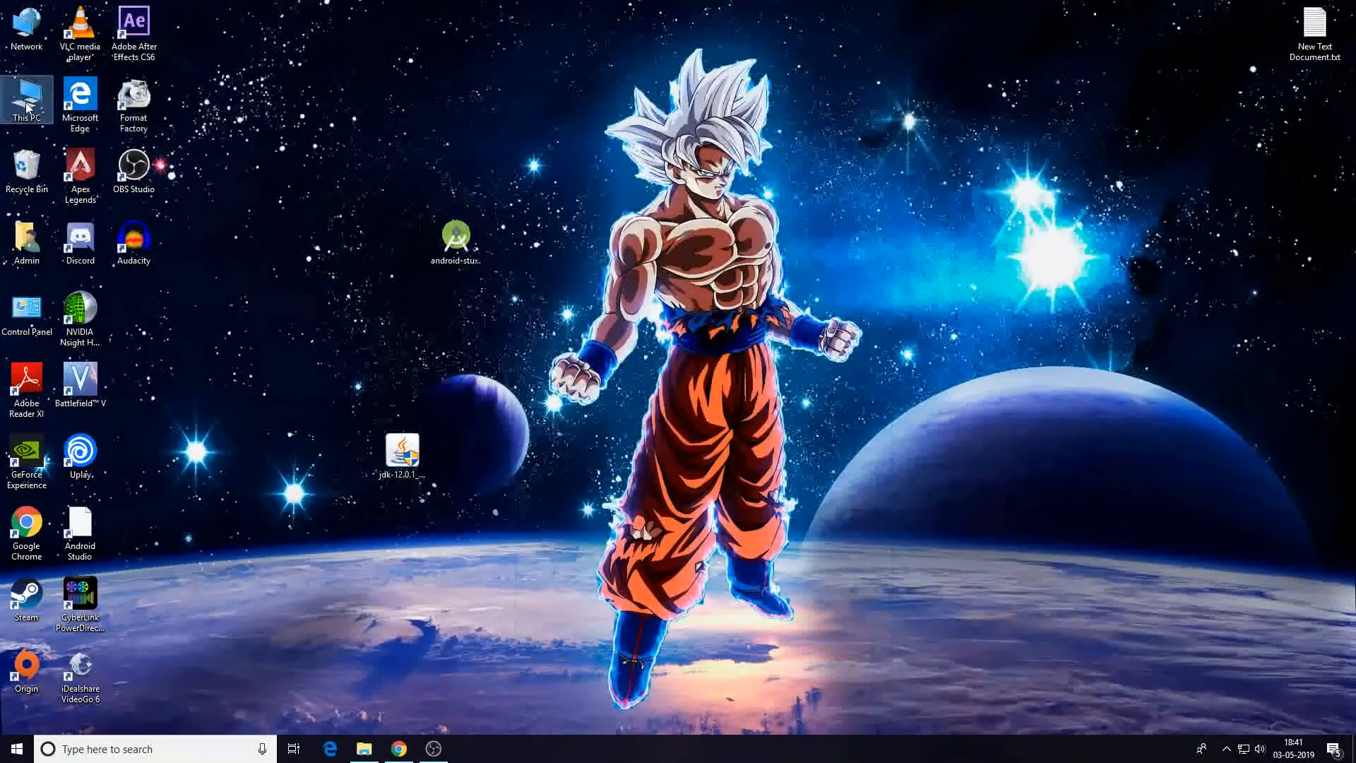
double_click(26, 105)
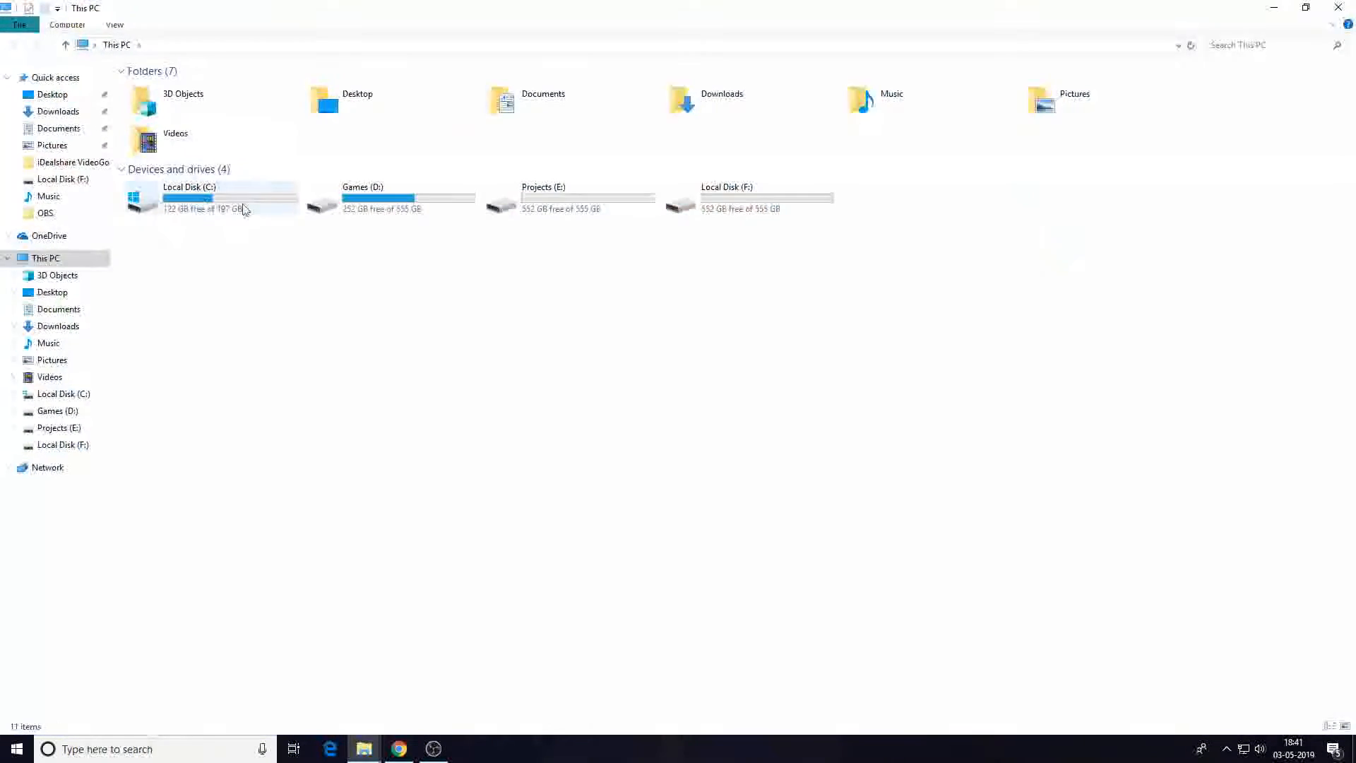
double_click(245, 205)
double_click(236, 134)
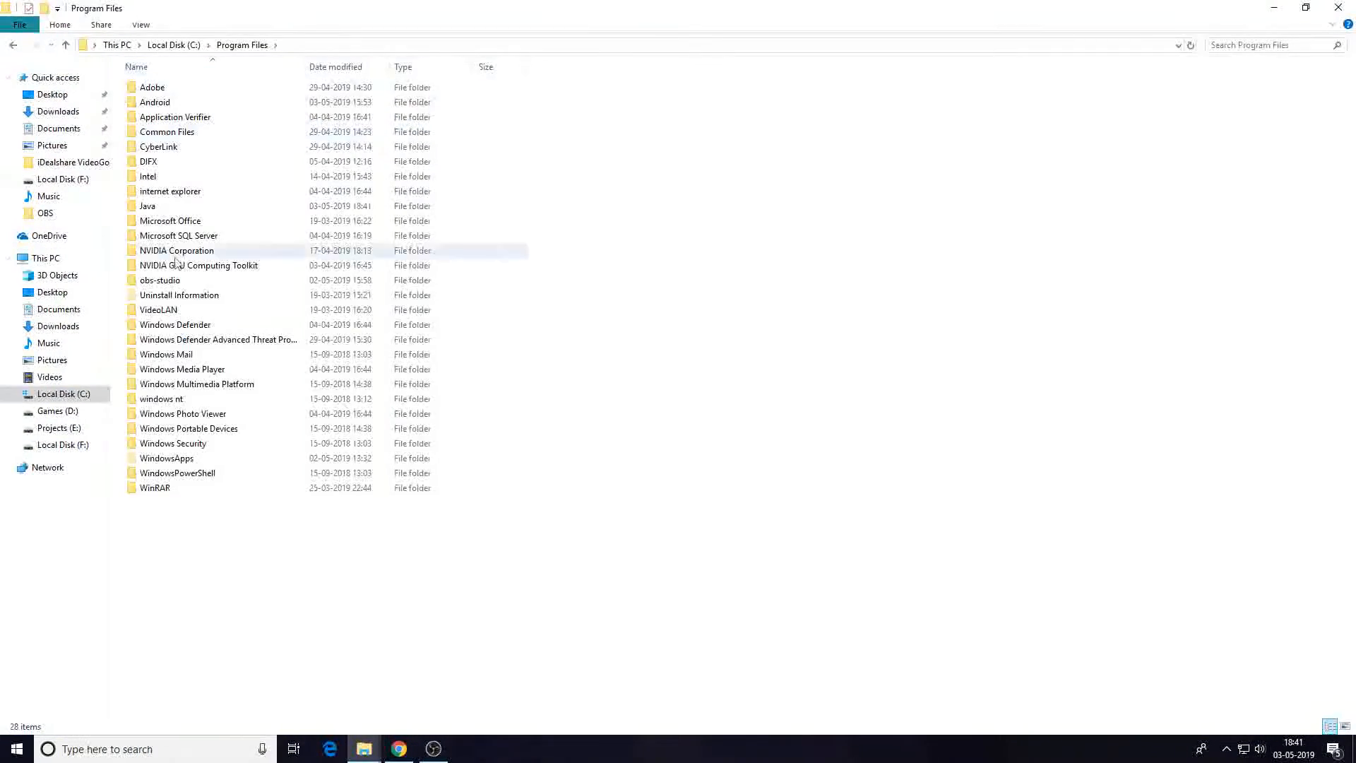
double_click(190, 205)
double_click(221, 88)
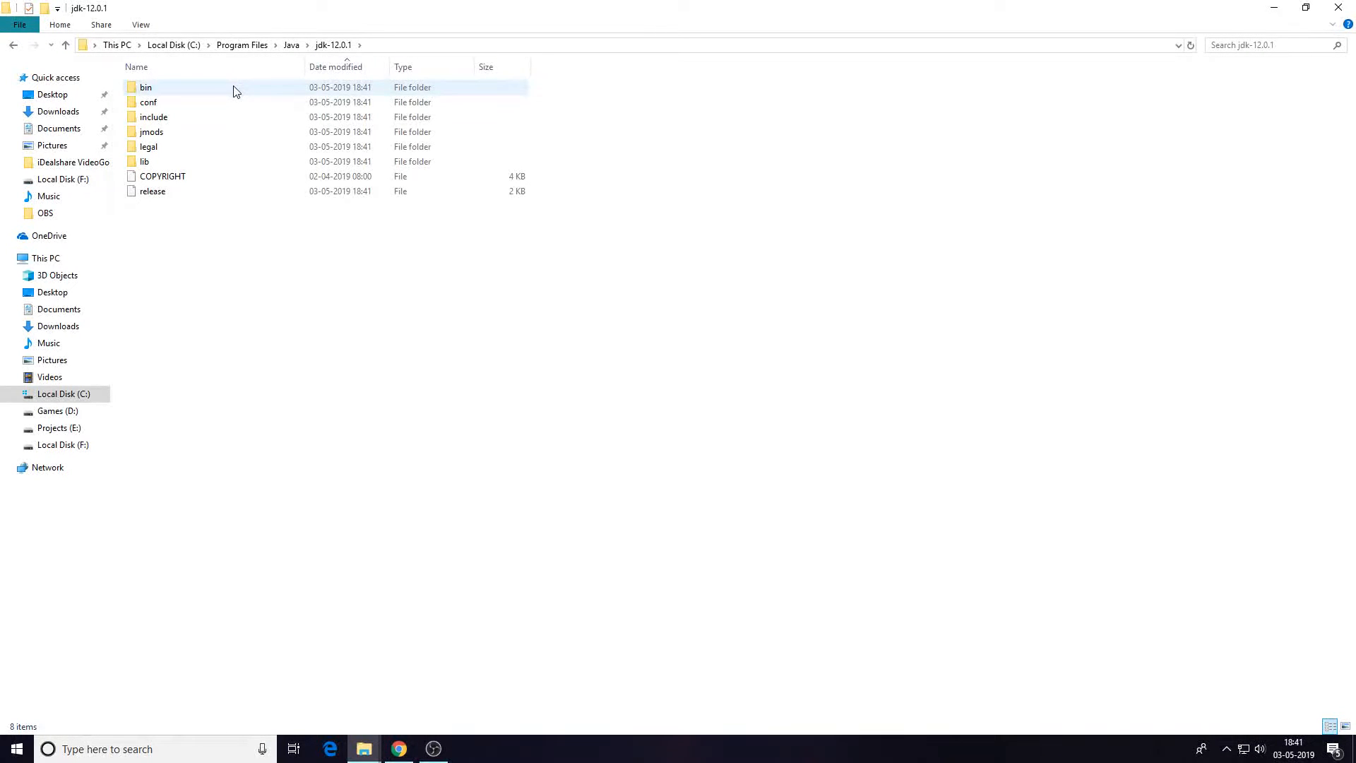
double_click(235, 91)
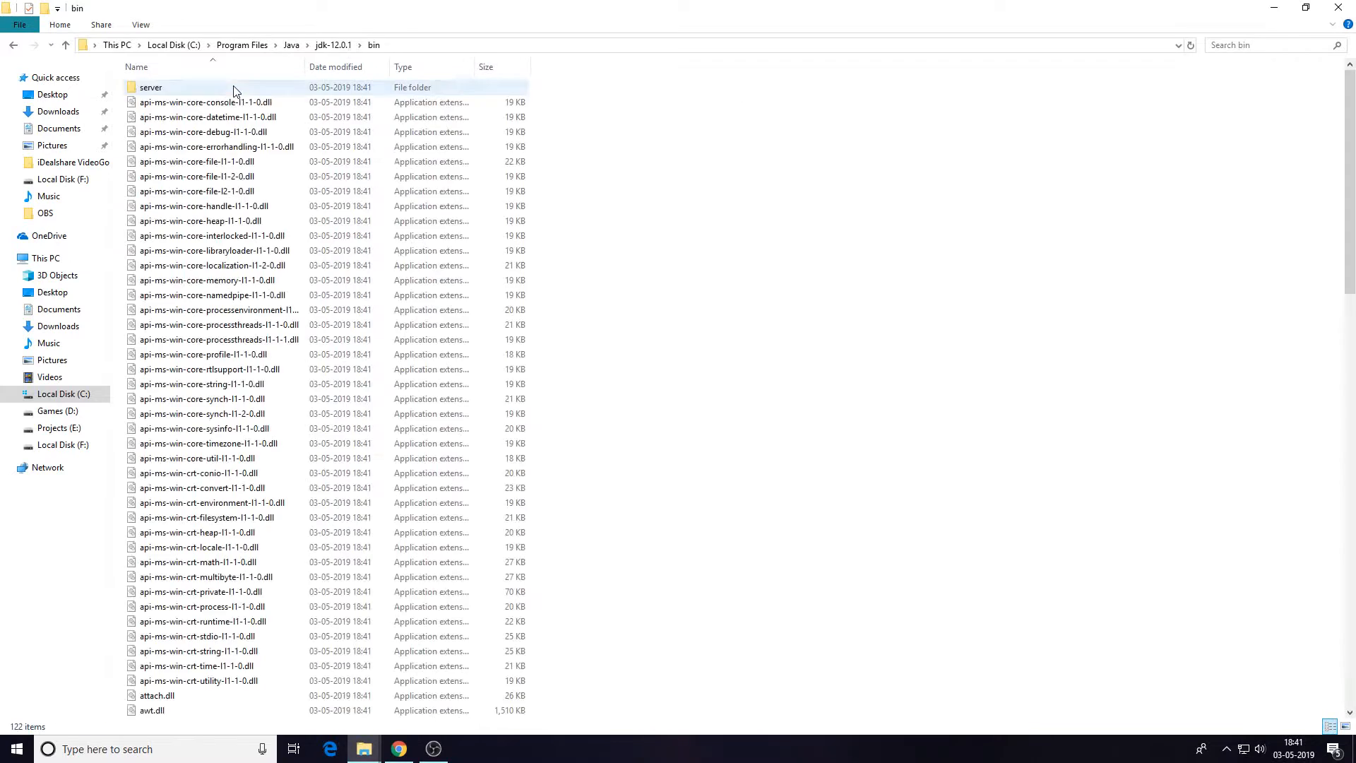
left_click(455, 45)
key("ctrl+c")
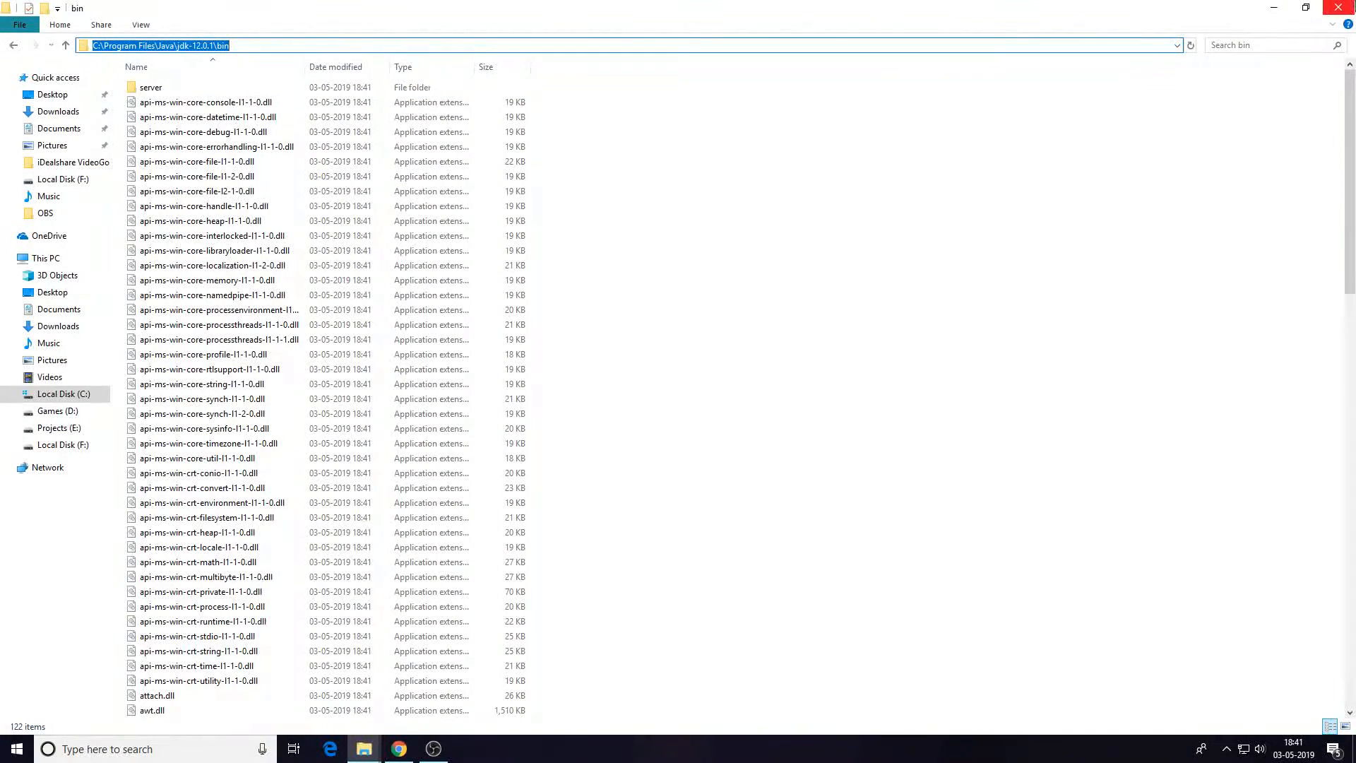
Open the Environment Variables dialog through This PC's properties and advanced system settings.
key("super+d")
right_click(14, 105)
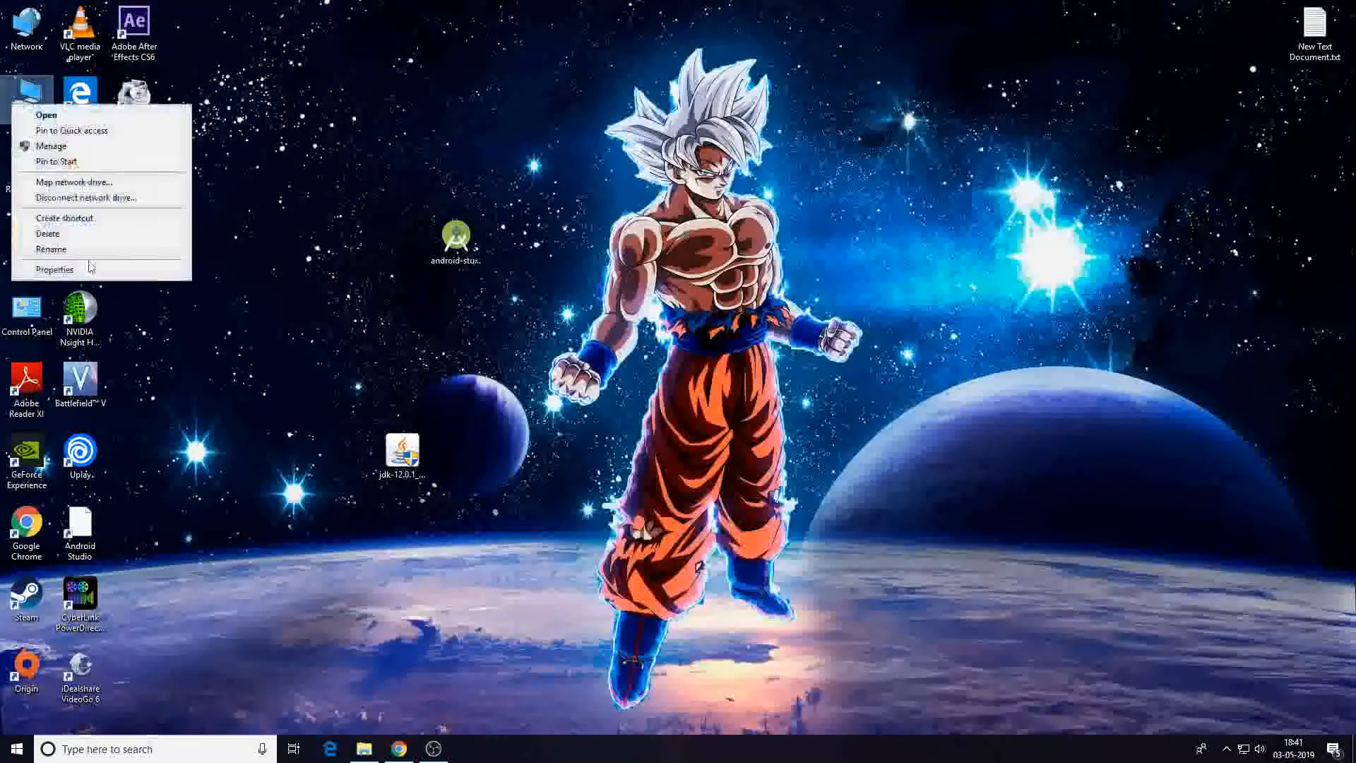
left_click(91, 268)
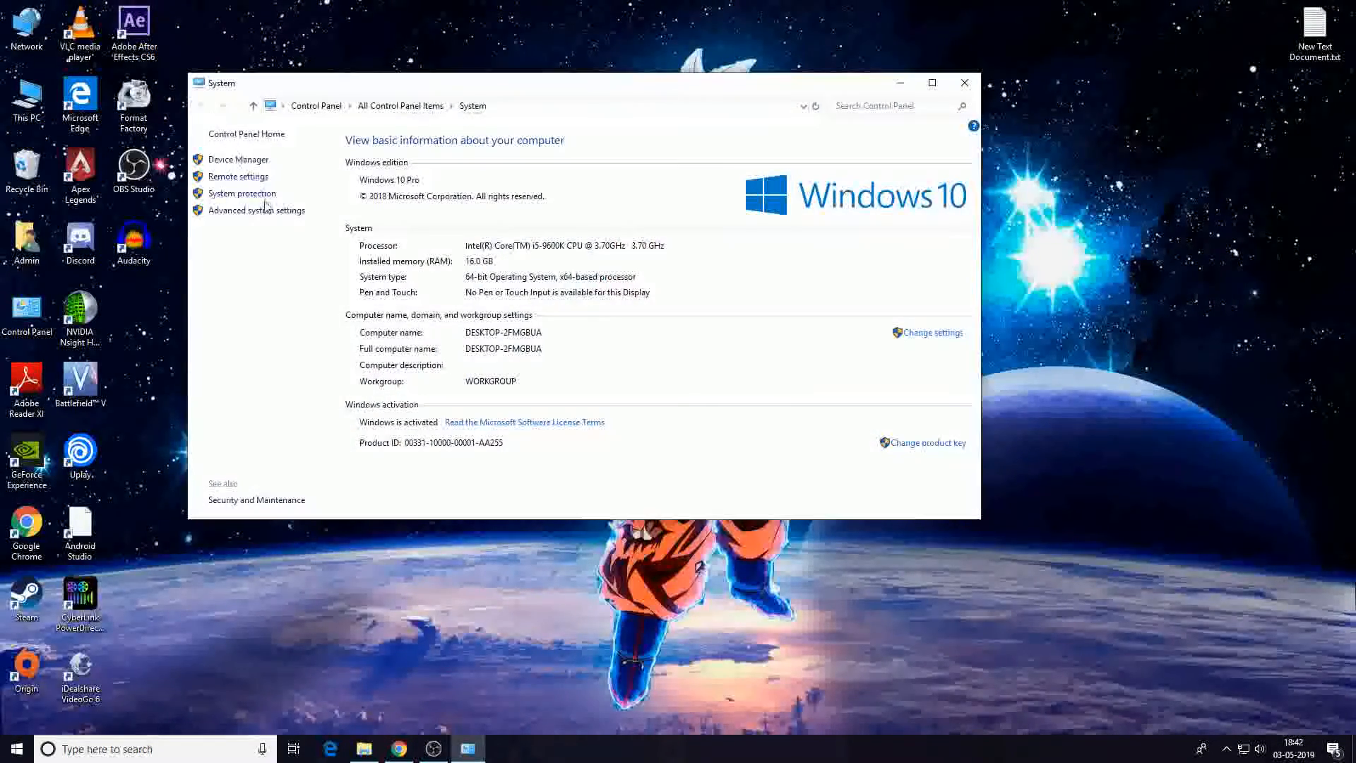
left_click(266, 211)
left_click(297, 313)
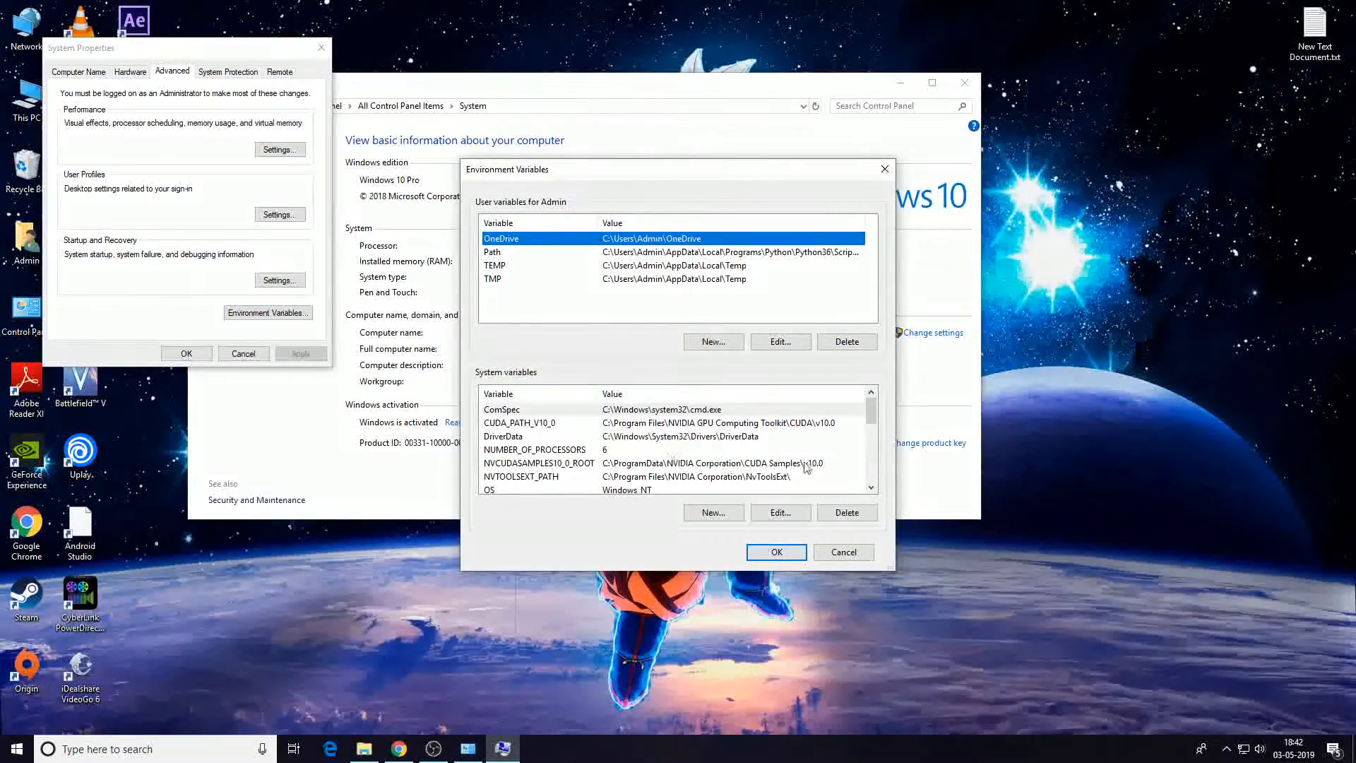
Add a new entry to the system Path variable with the pasted JDK bin path, clear it, and confirm both dialogs.
left_click_drag(872, 412, 873, 433)
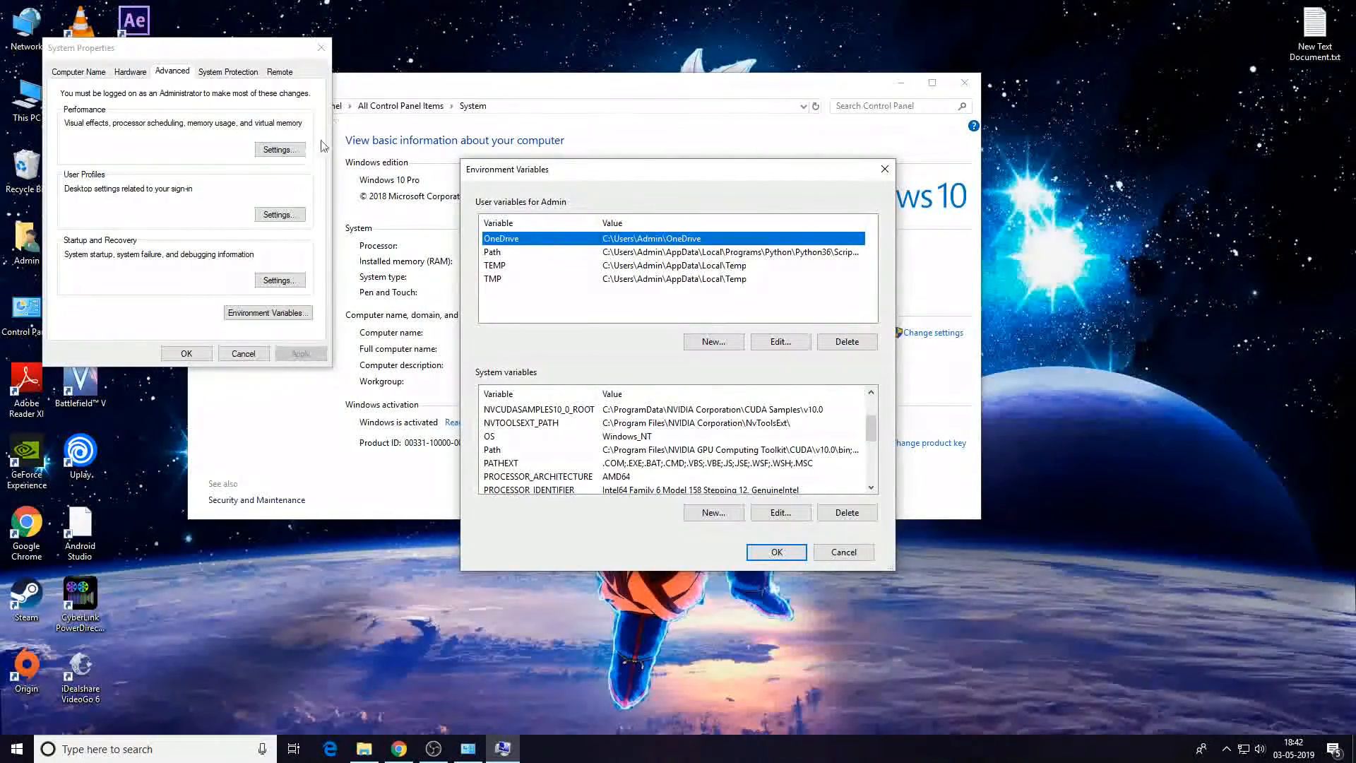
left_click(664, 451)
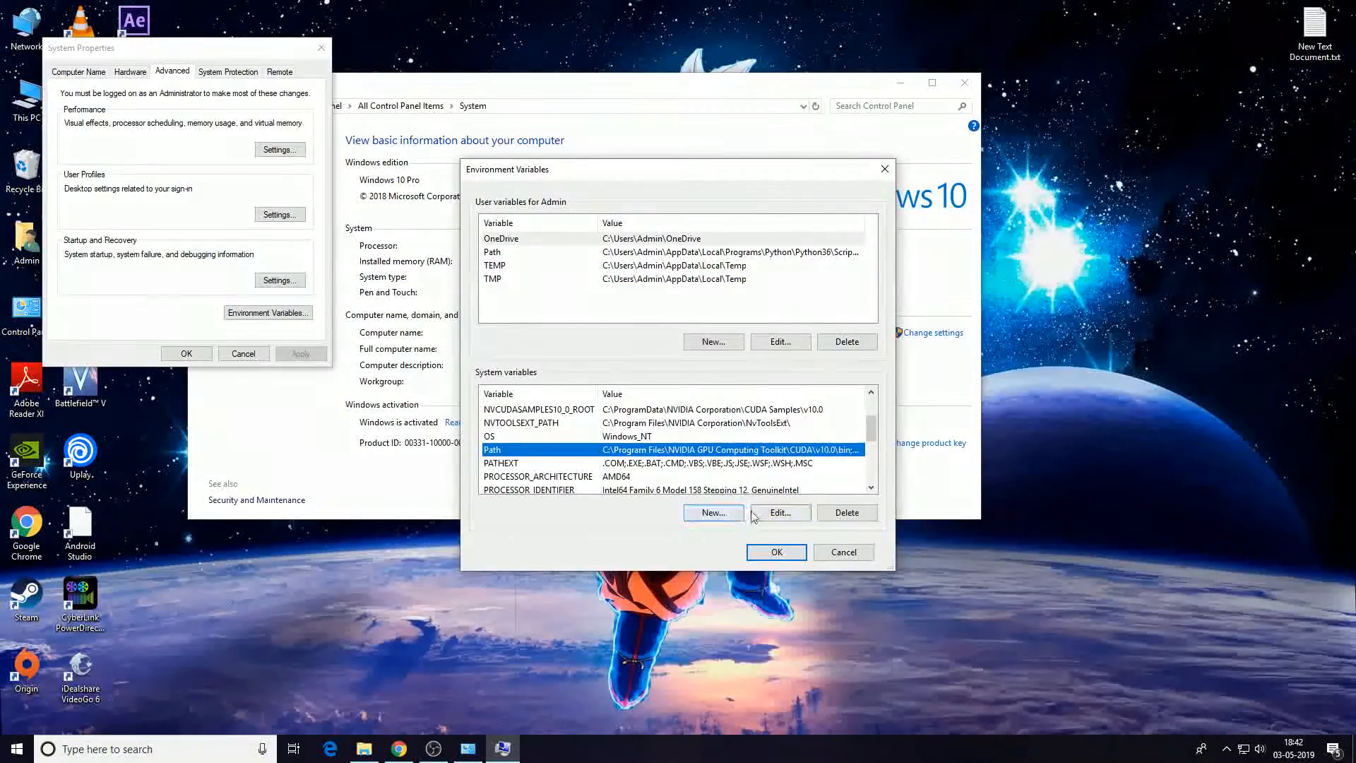
left_click(777, 512)
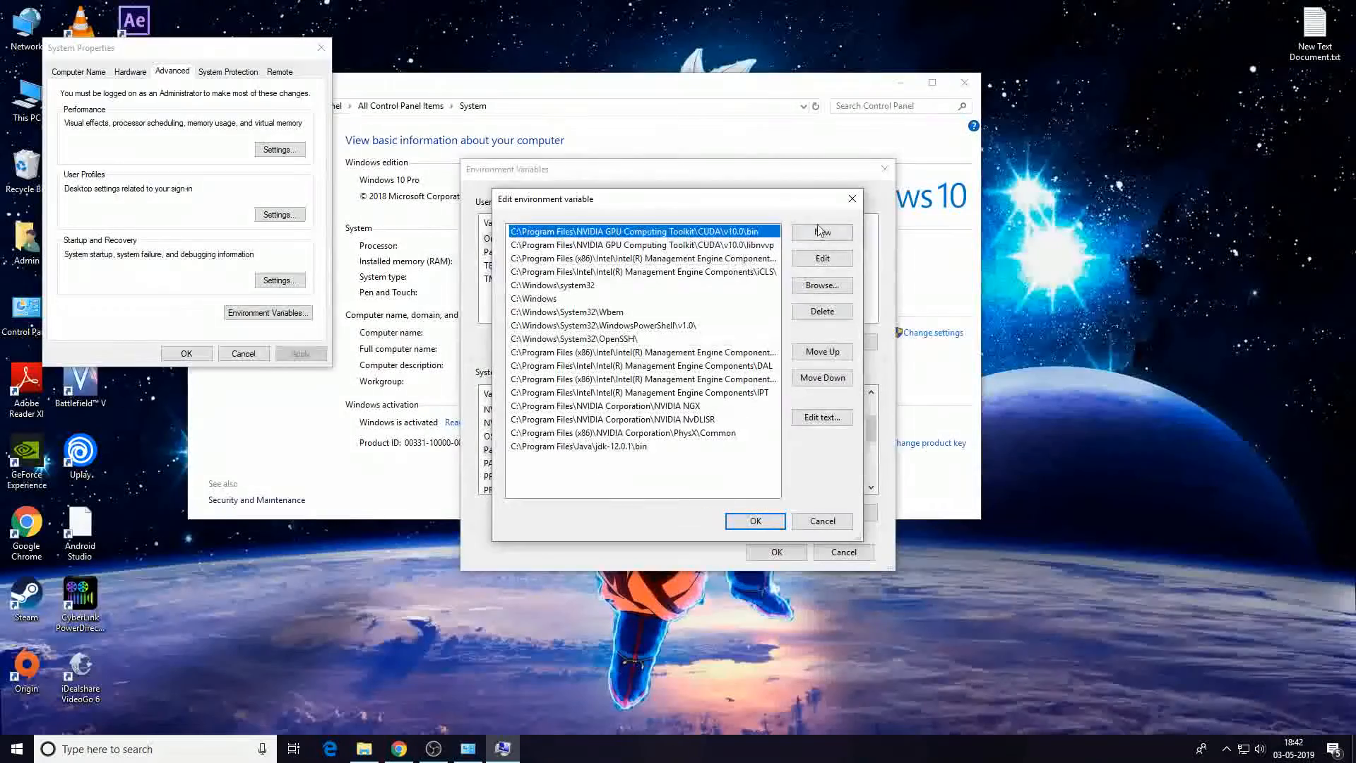
left_click(820, 231)
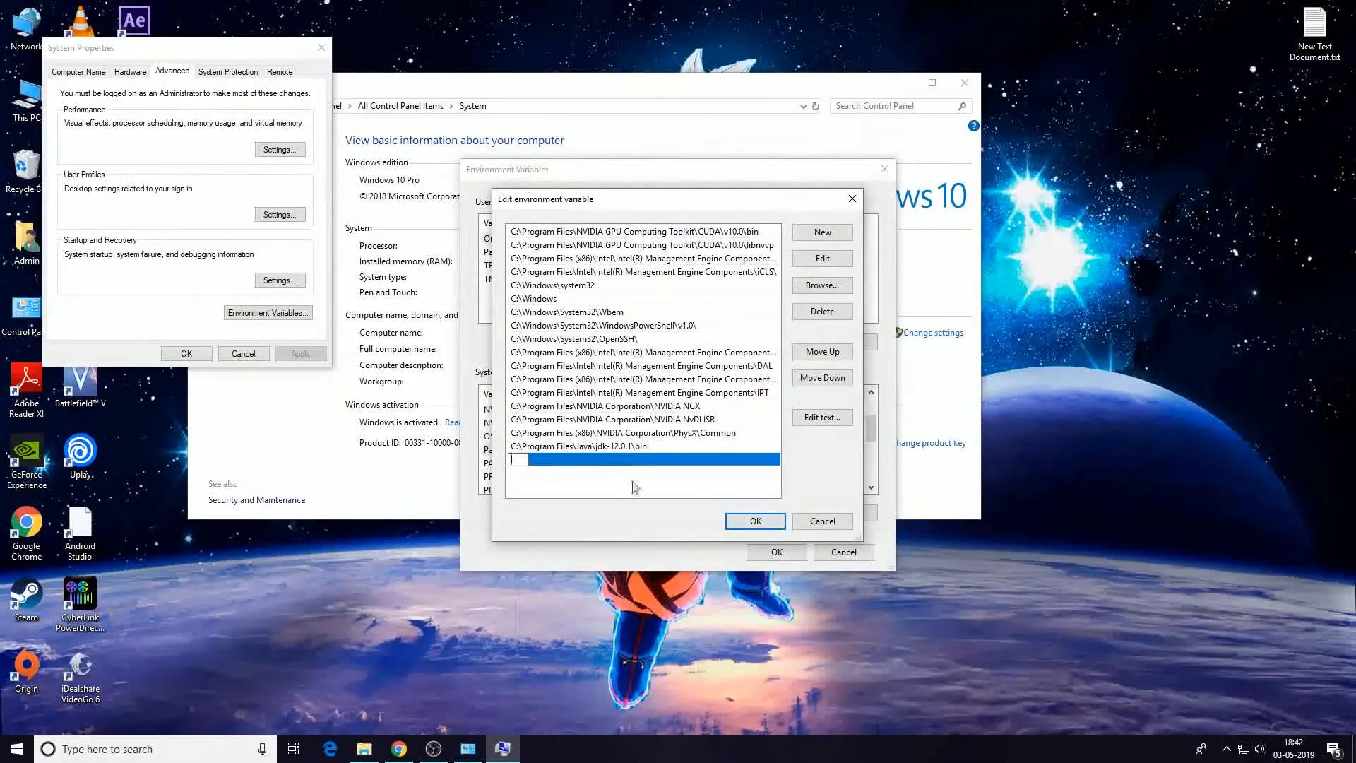
key("ctrl+v")
key("ctrl+a")
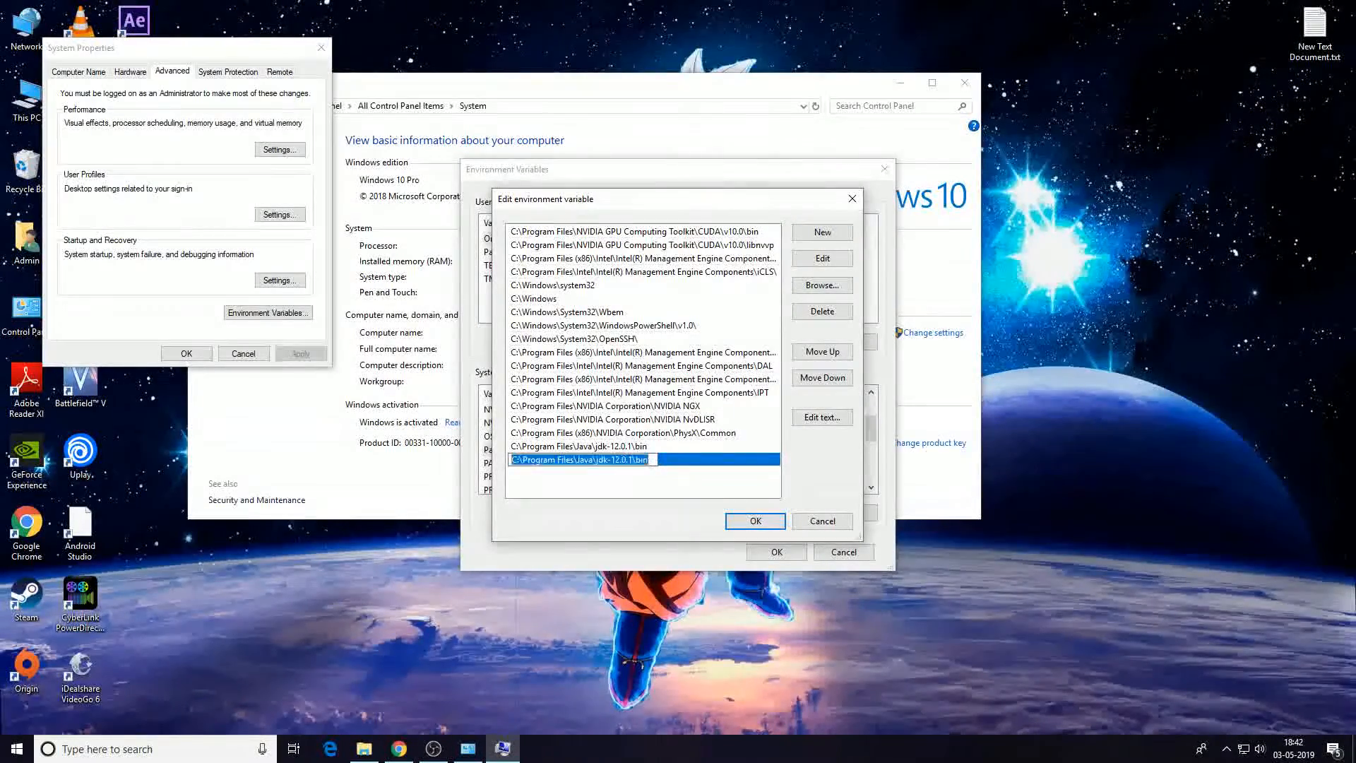
key("BackSpace")
left_click(755, 521)
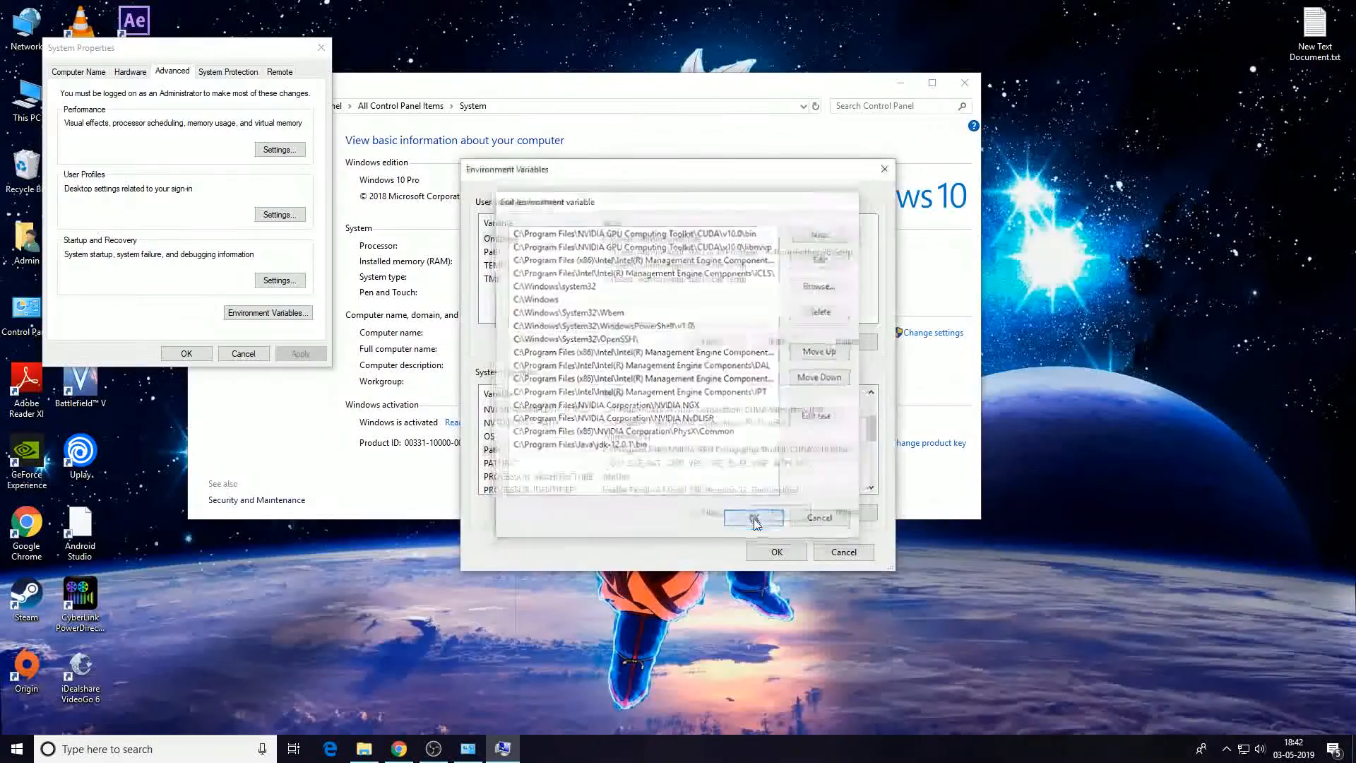
left_click(777, 551)
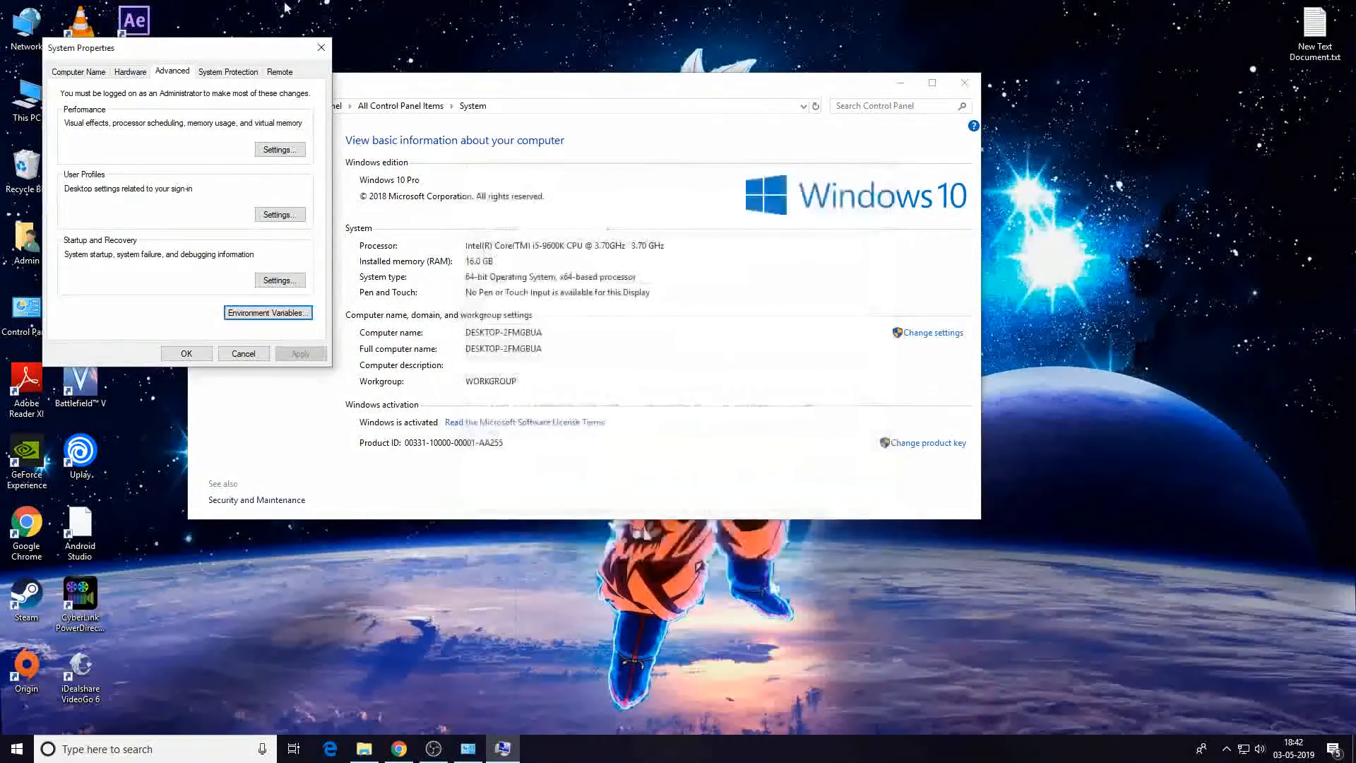
Close the System Properties and System windows.
left_click(321, 47)
left_click(964, 82)
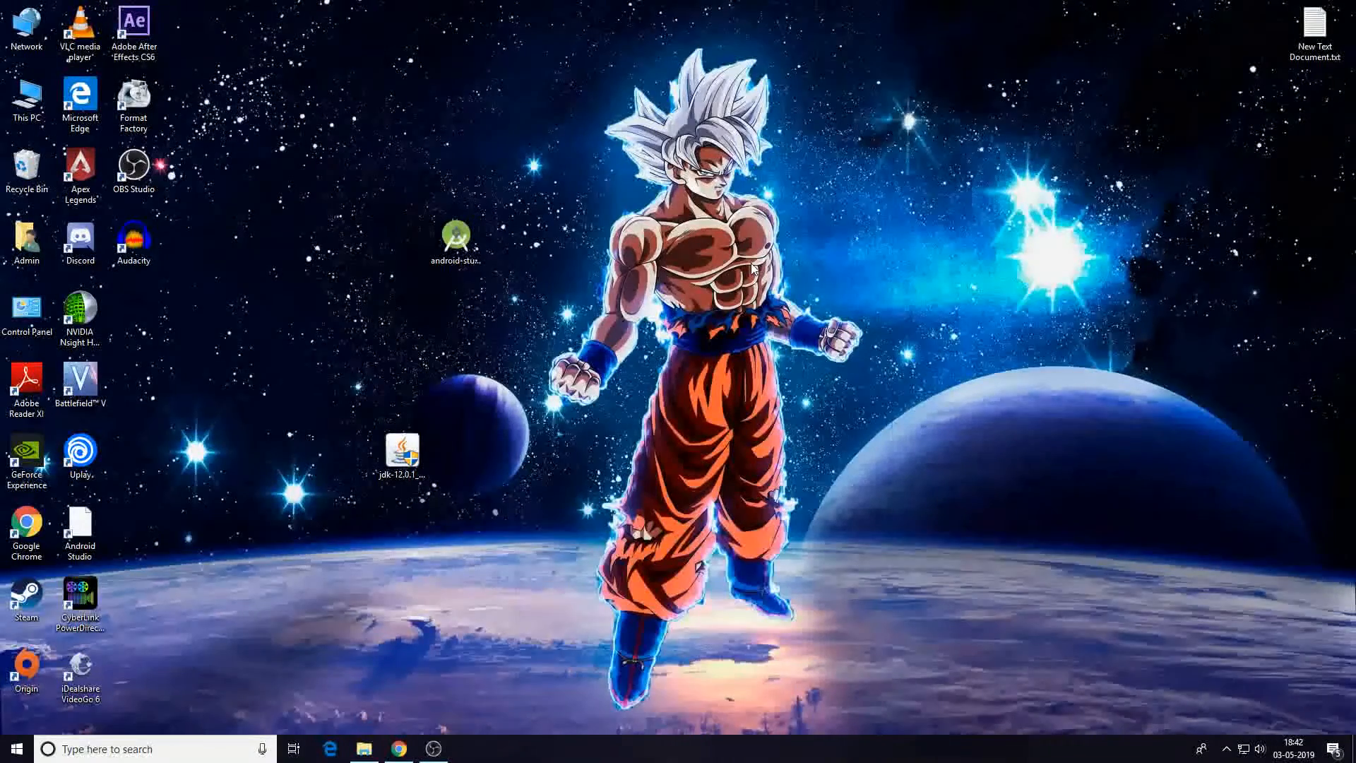
Open a Command Prompt through Run with cmd and run javac to check the JDK.
key("super+r")
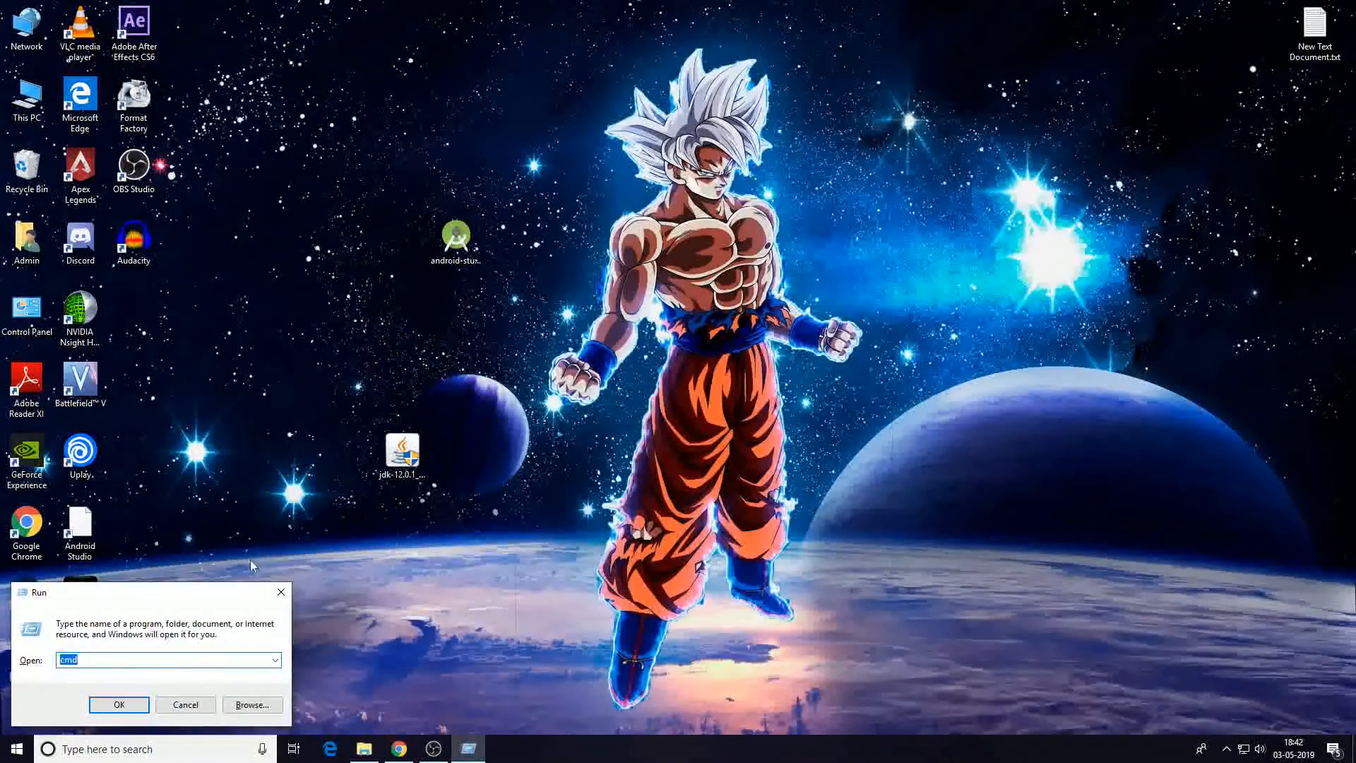
type("cmd")
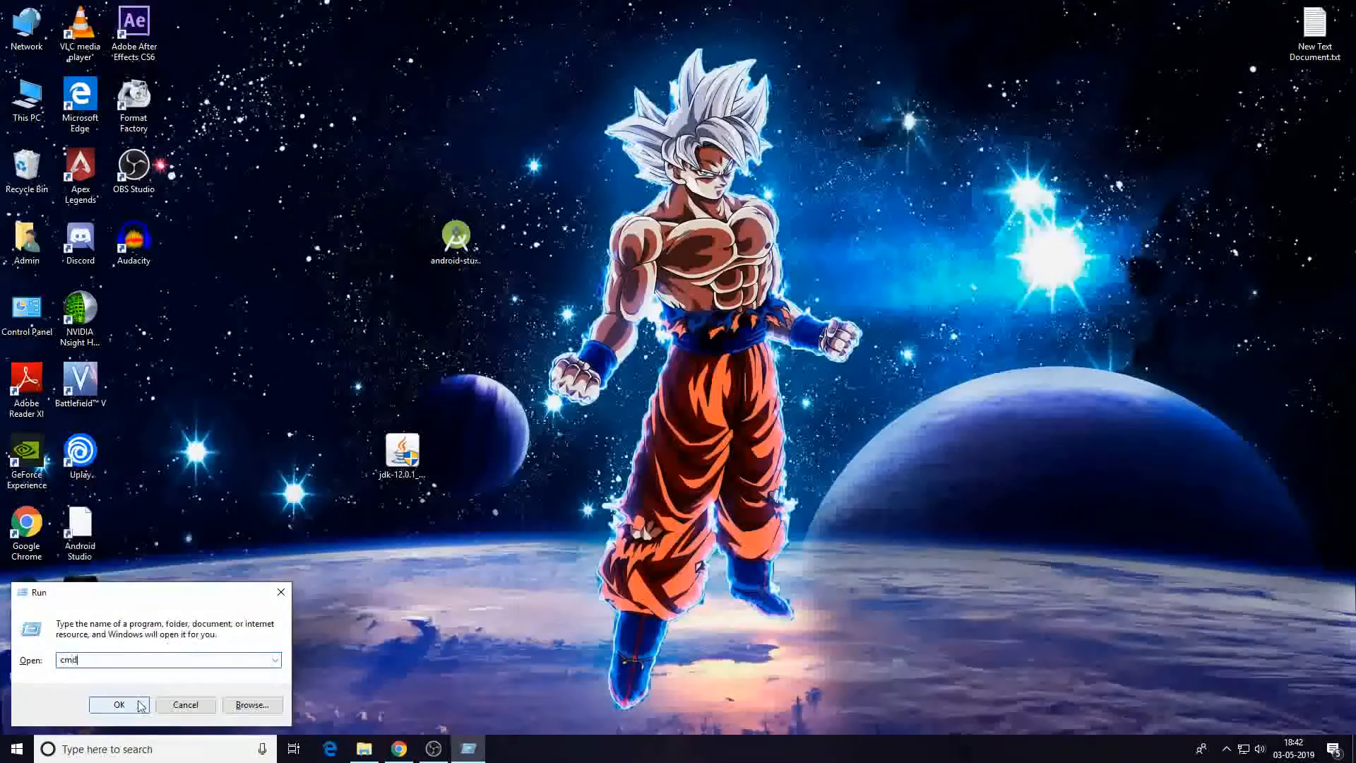
left_click(139, 704)
left_click_drag(429, 78, 549, 91)
type("javac")
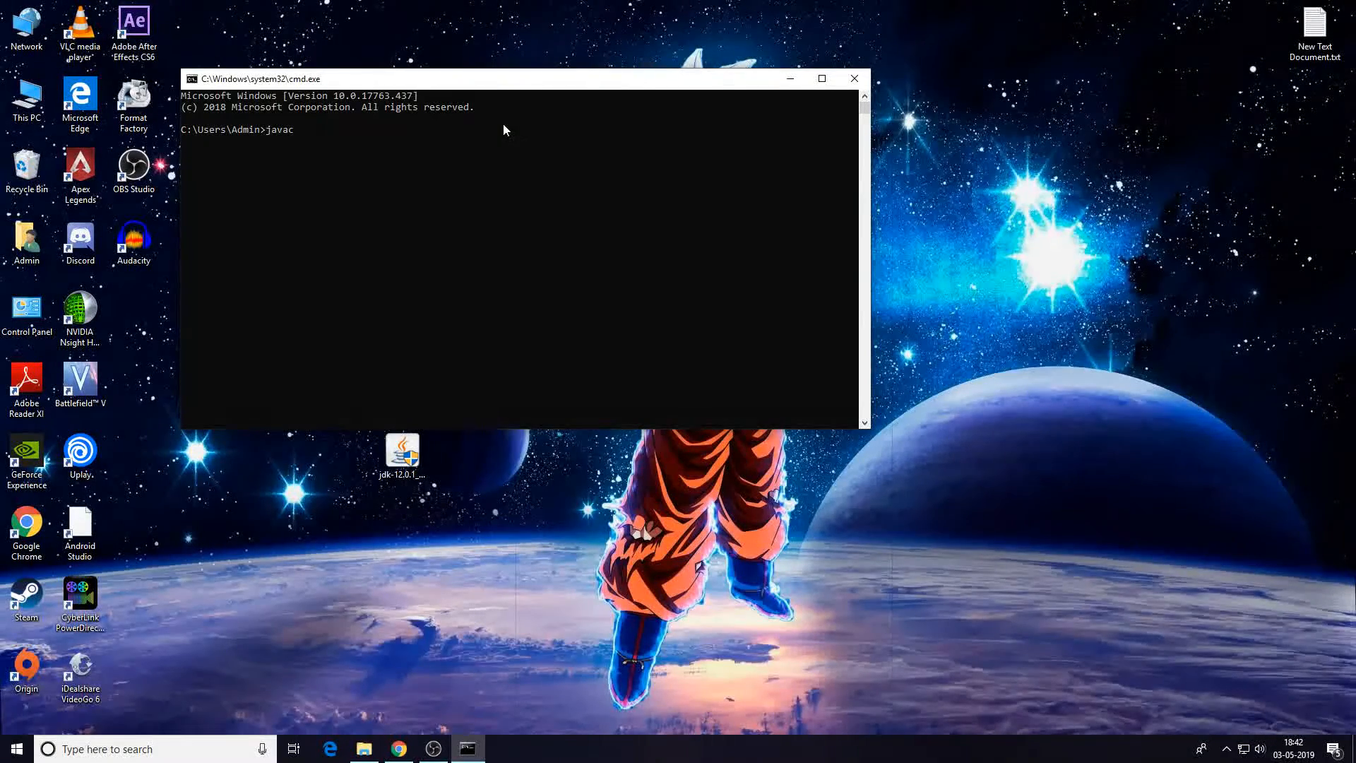
key("Return")
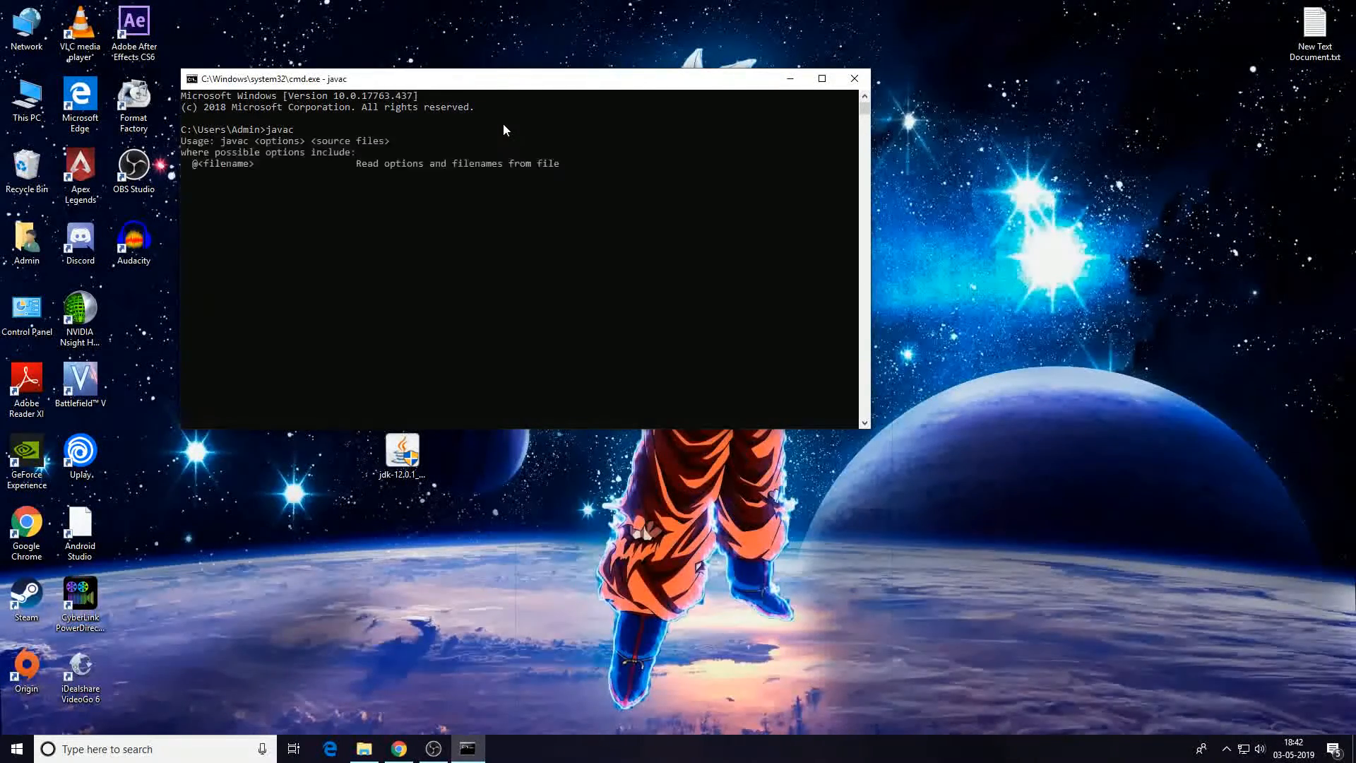
Scroll through the javac usage output and close the Command Prompt.
scroll(297, 274, "up", 20)
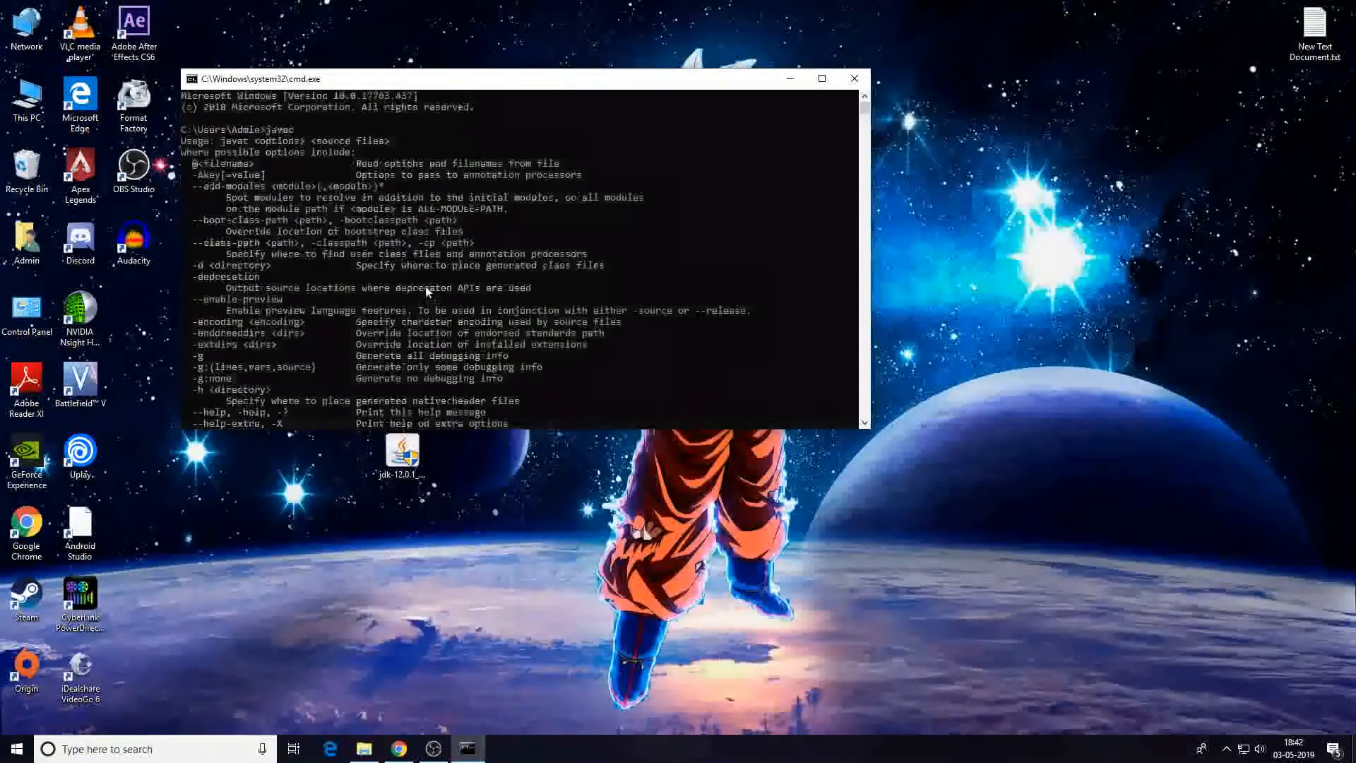
scroll(332, 253, "down", 2)
scroll(339, 219, "down", 20)
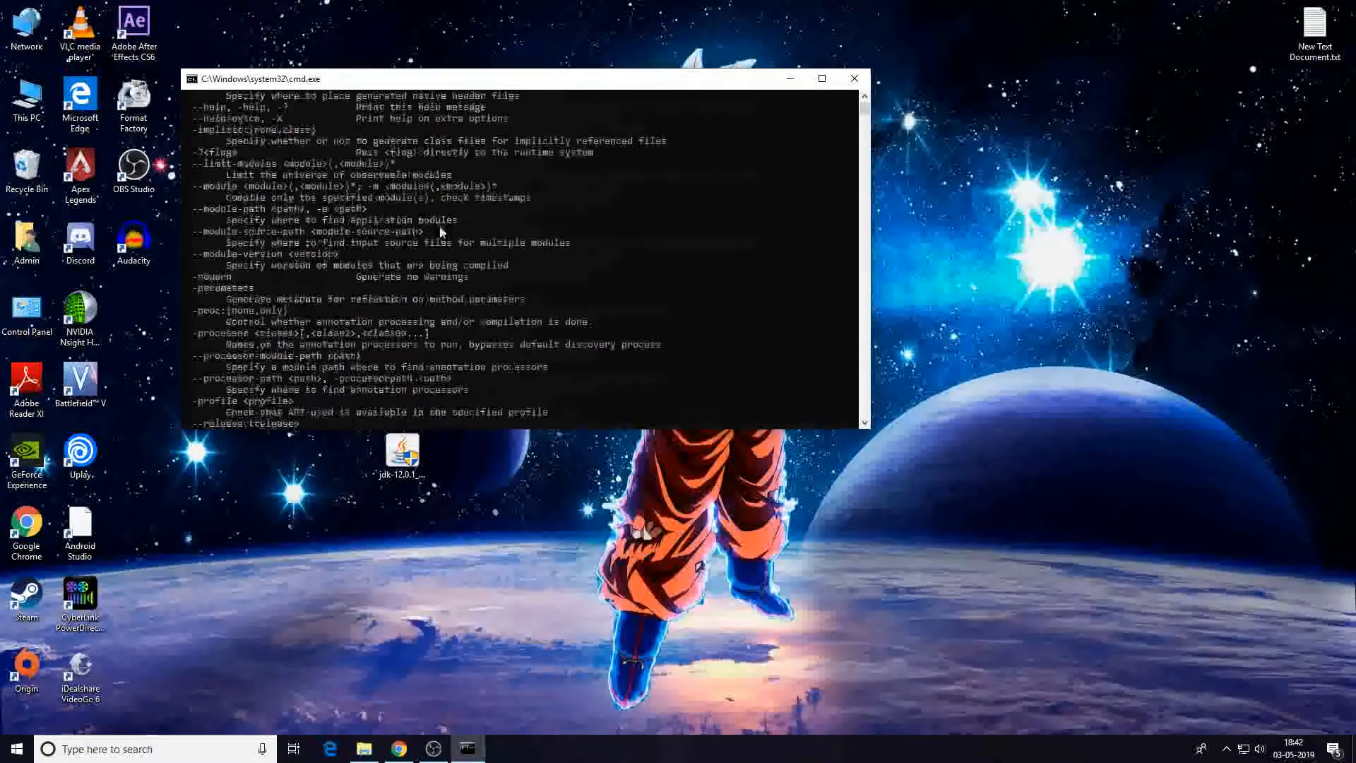
left_click(856, 79)
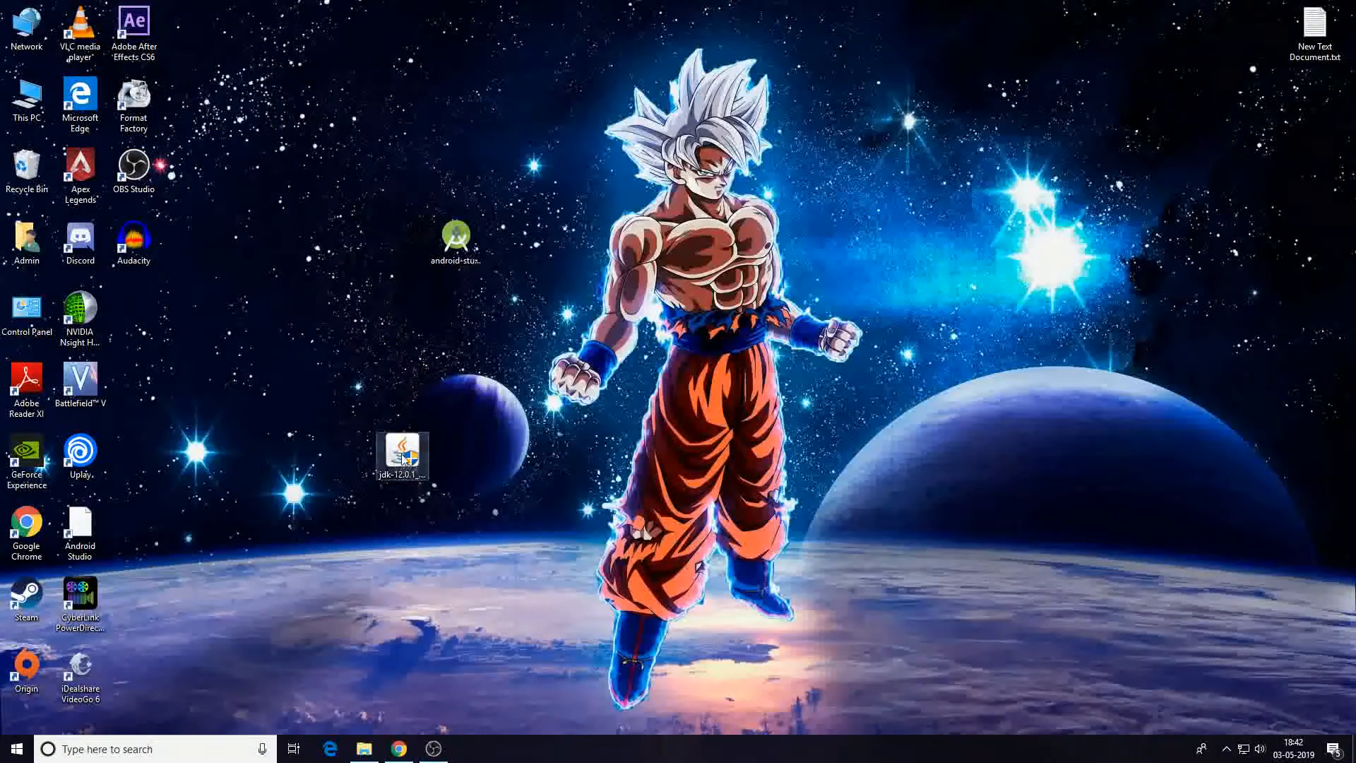
Launch the downloaded Android Studio installer from the desktop.
left_click_drag(402, 456, 295, 456)
left_click(458, 240)
double_click(472, 242)
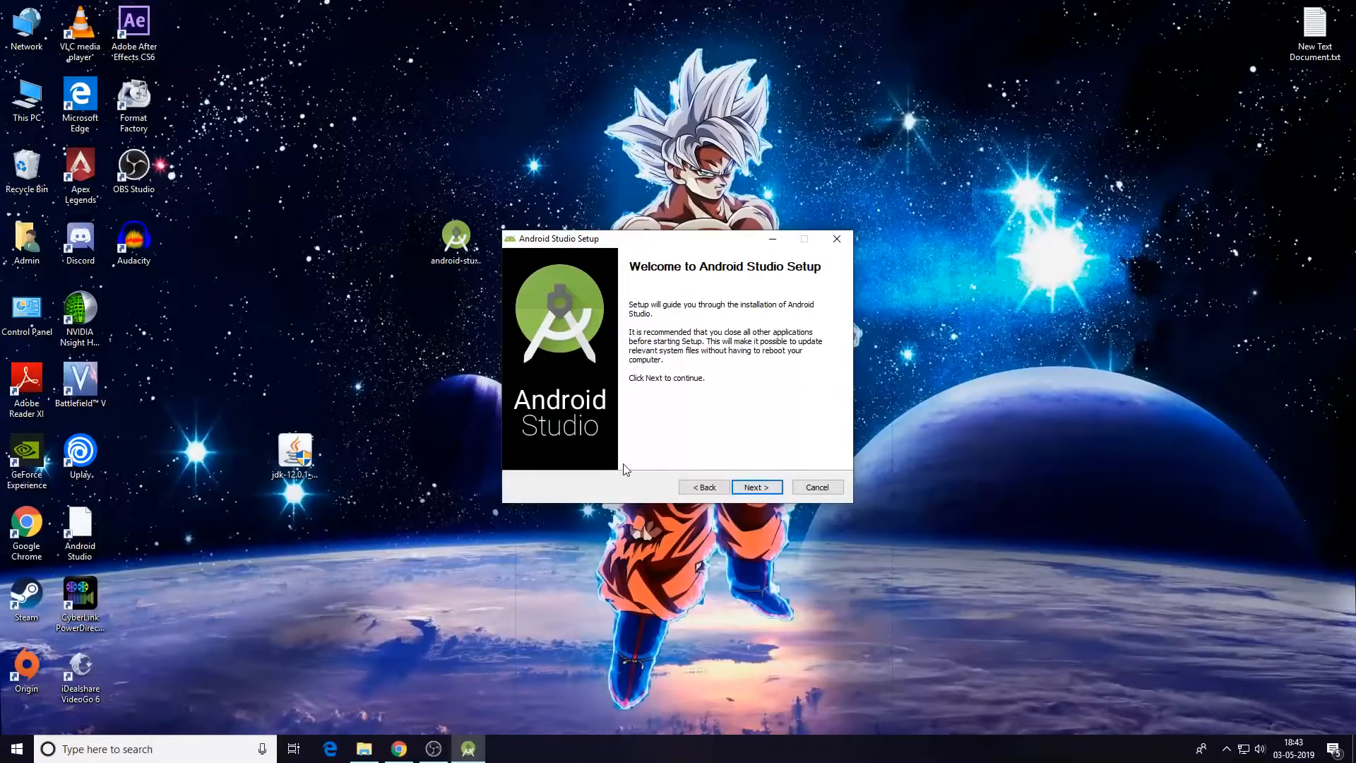
Install Android Studio with both components to C:\Program Files\Android\Android Studio and finish with Start Android Studio checked.
left_click(762, 487)
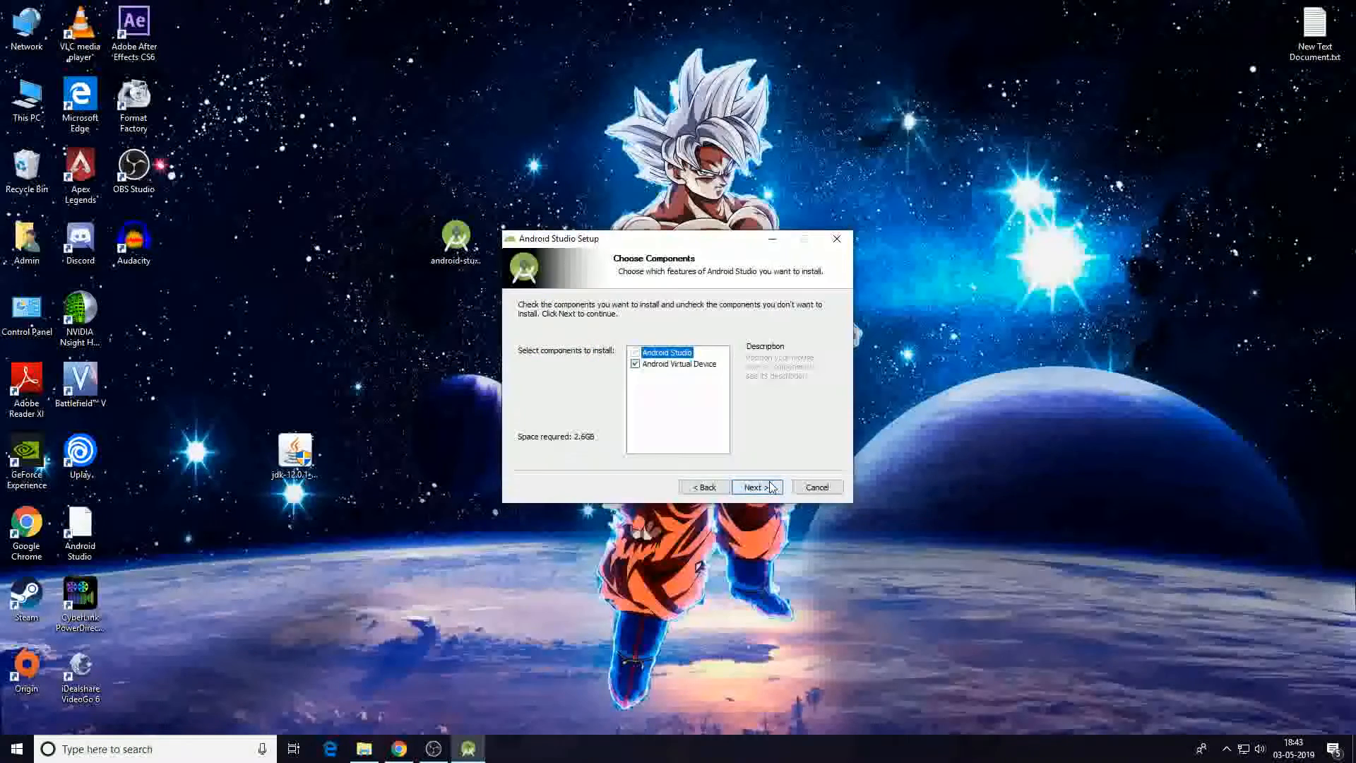
left_click(766, 488)
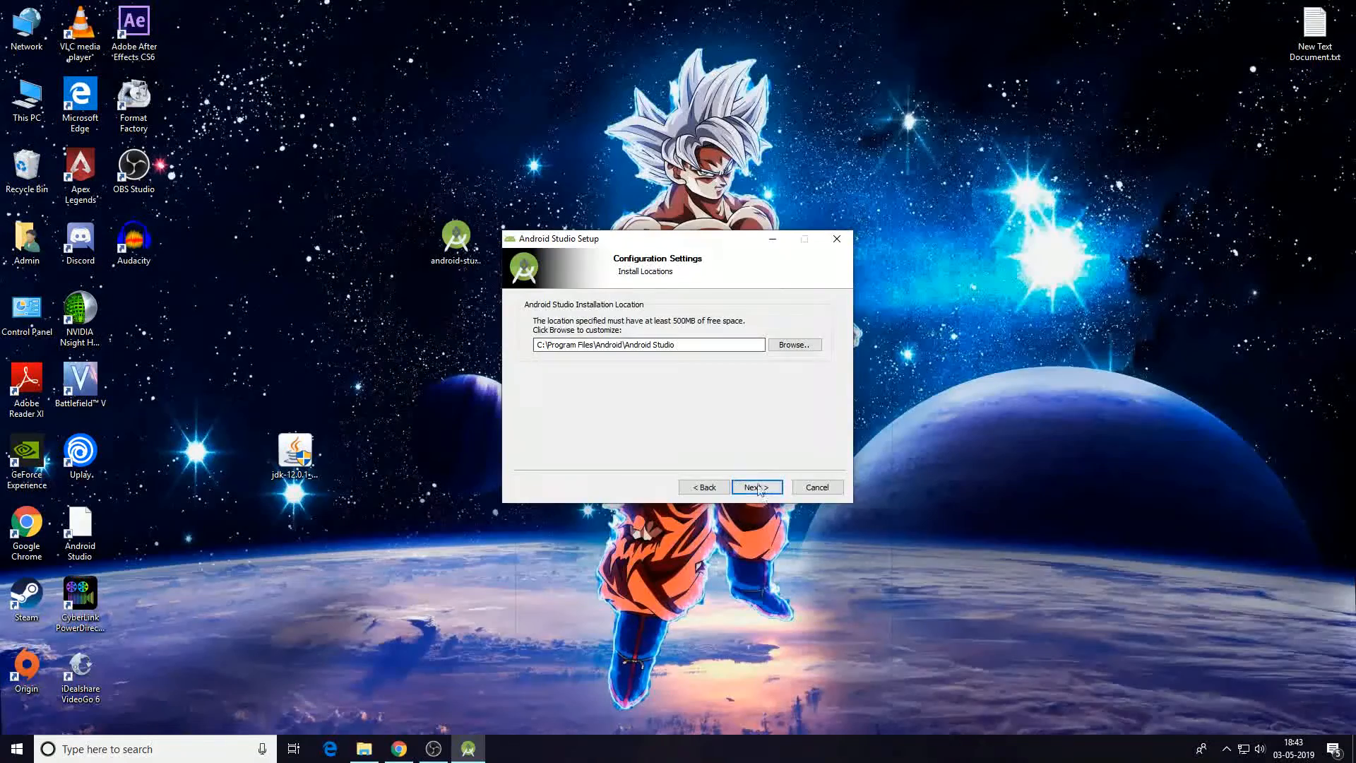
left_click(761, 487)
left_click(758, 487)
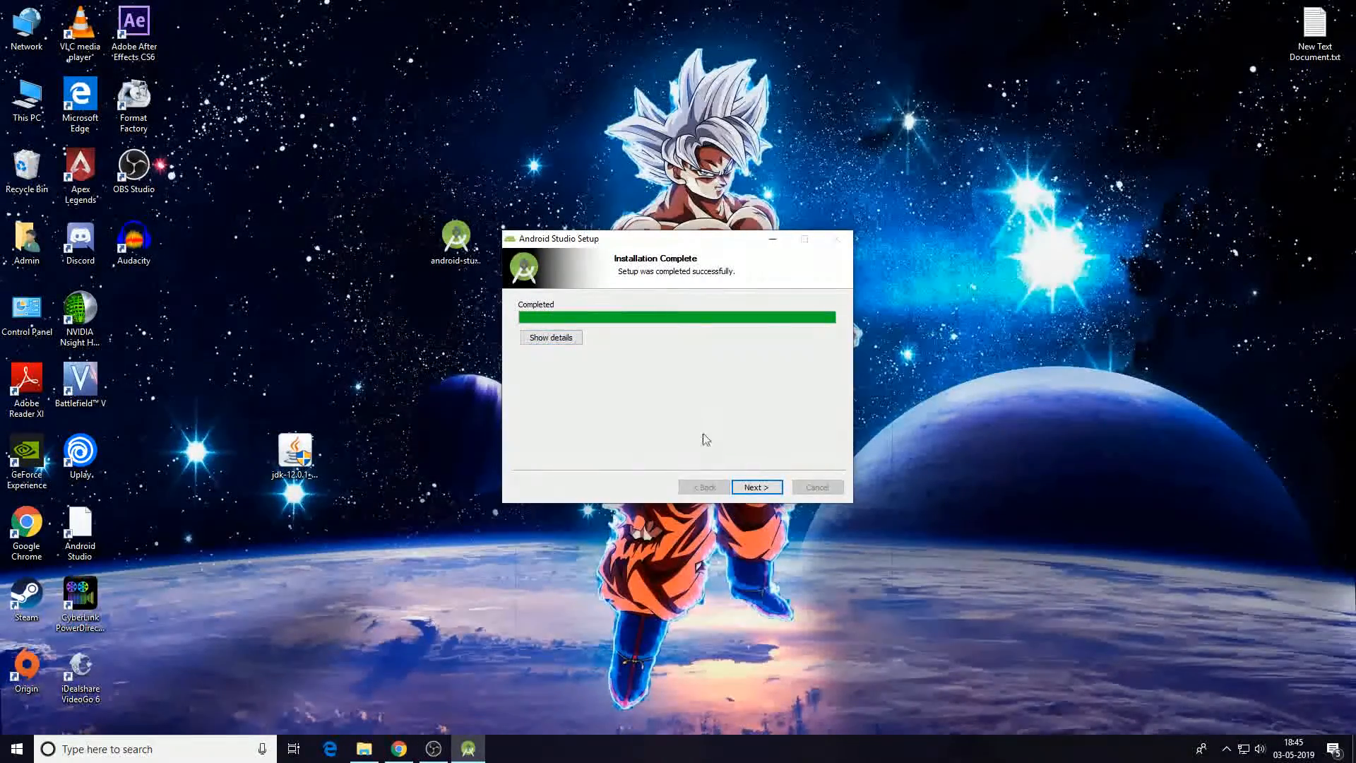
left_click(777, 488)
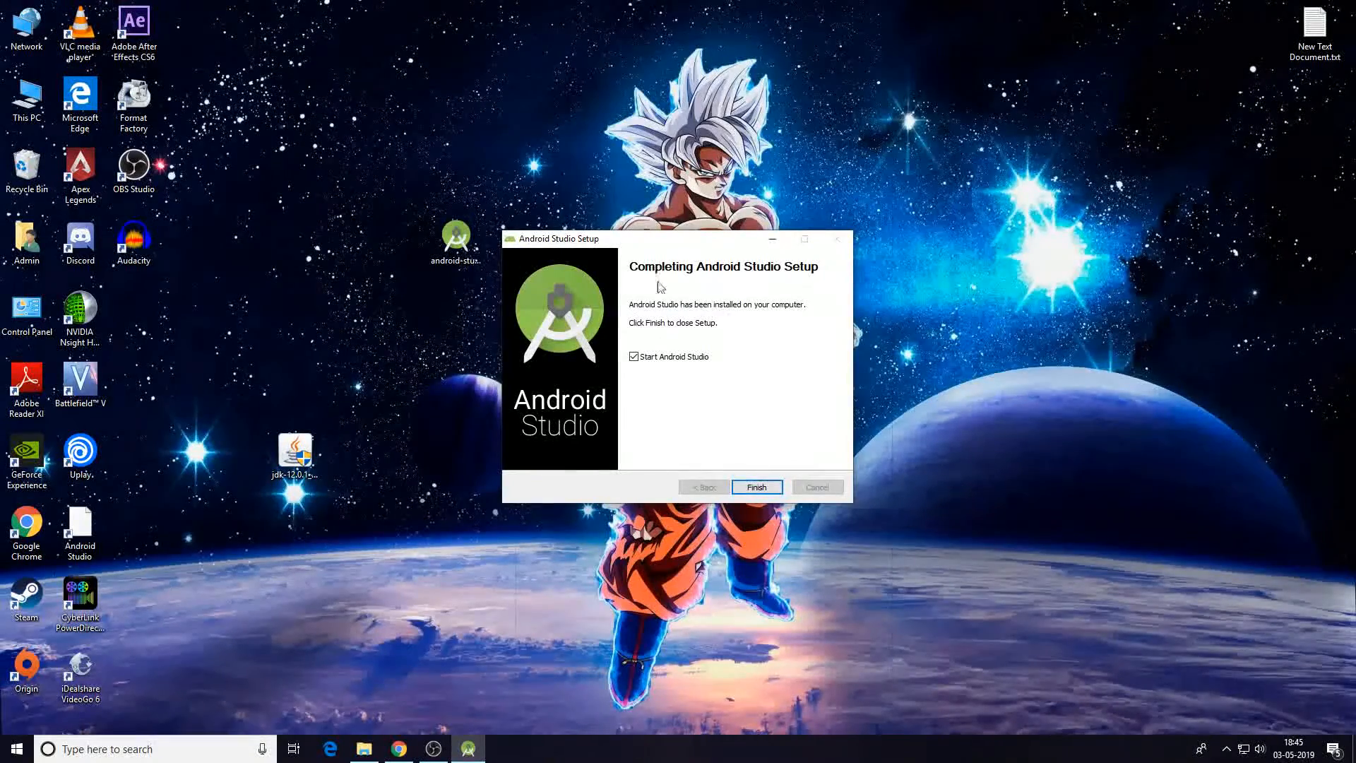
left_click(772, 488)
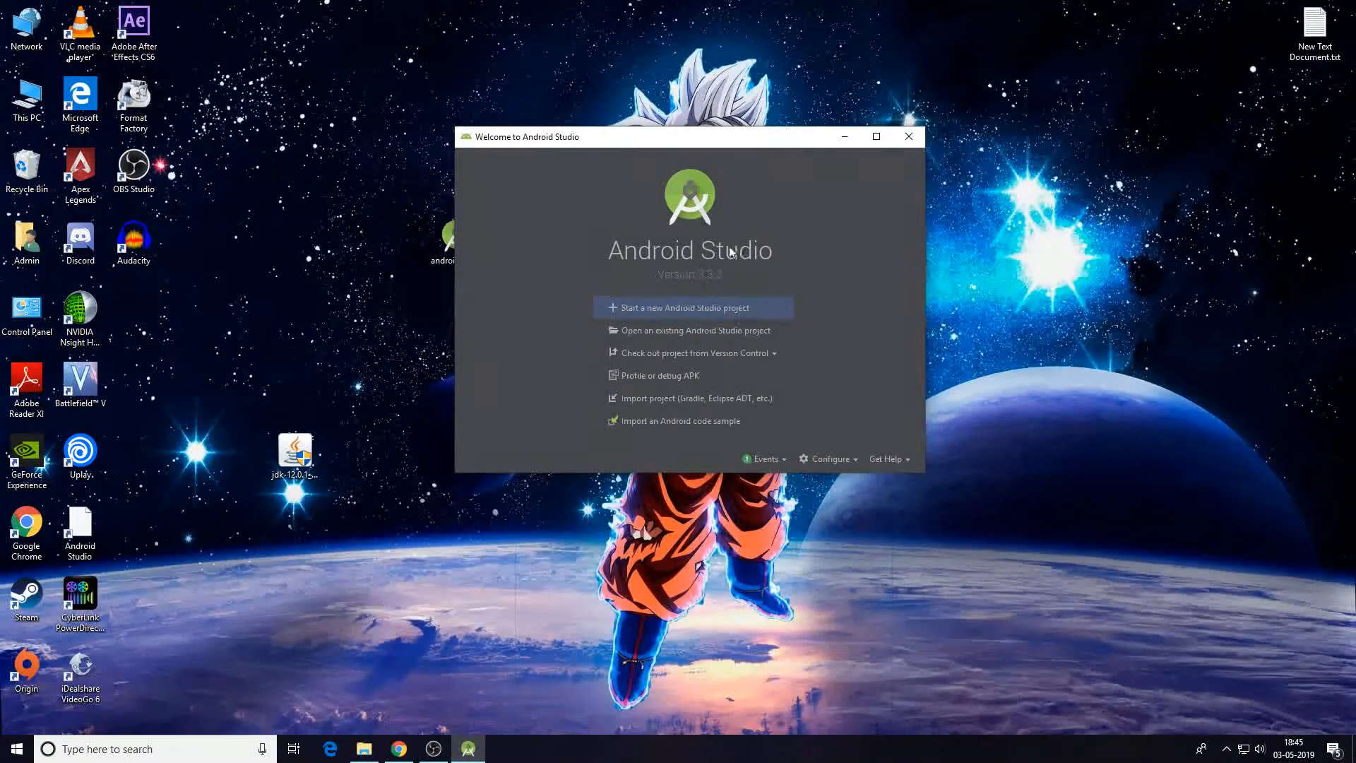
Open the SDK Manager from Configure and switch to the SDK Tools list.
left_click(833, 460)
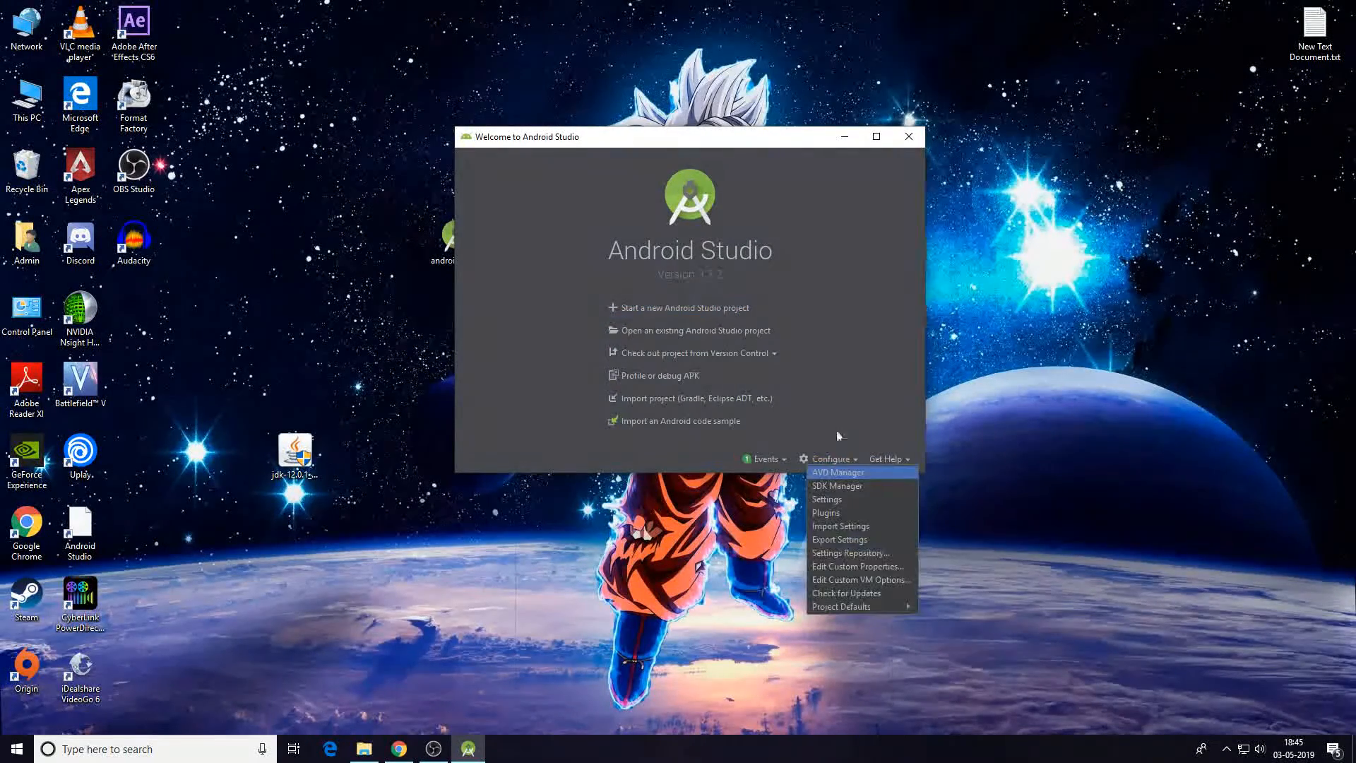
left_click(846, 487)
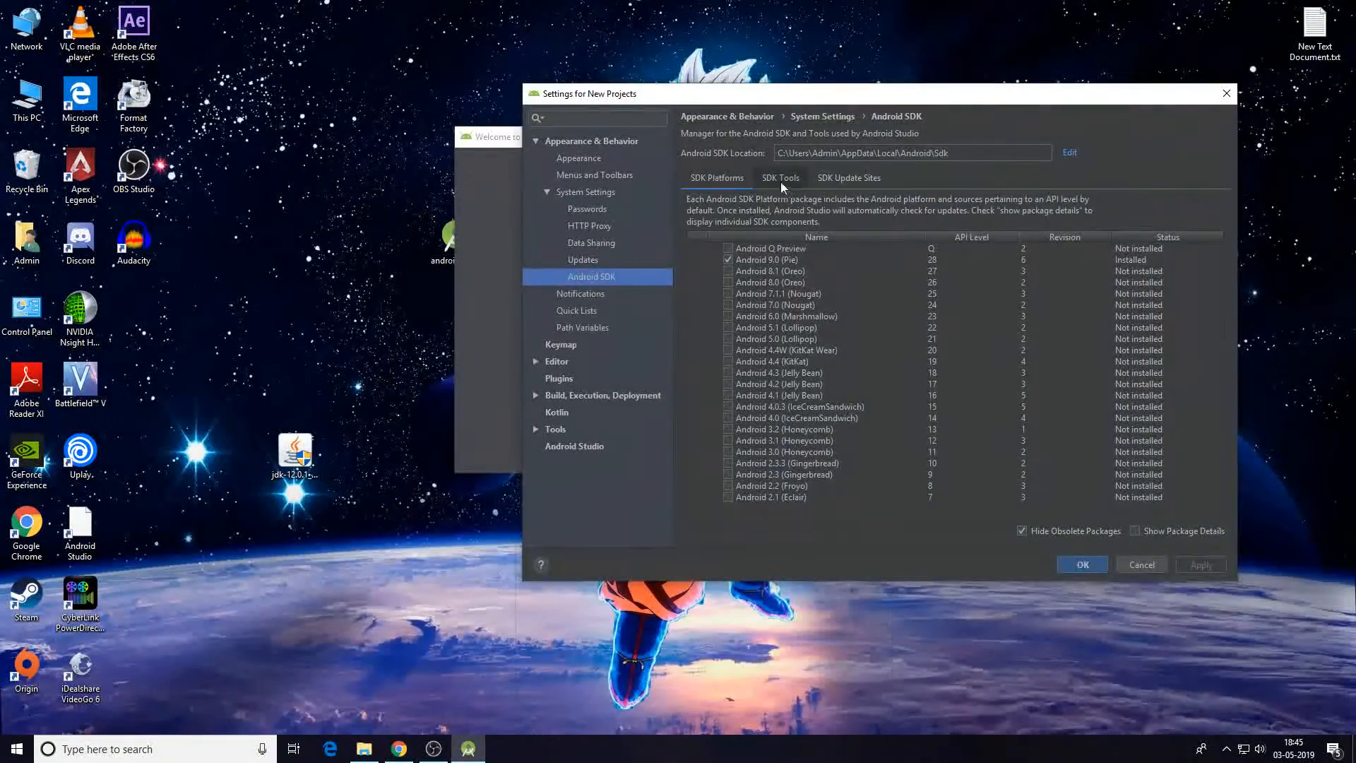
left_click(775, 178)
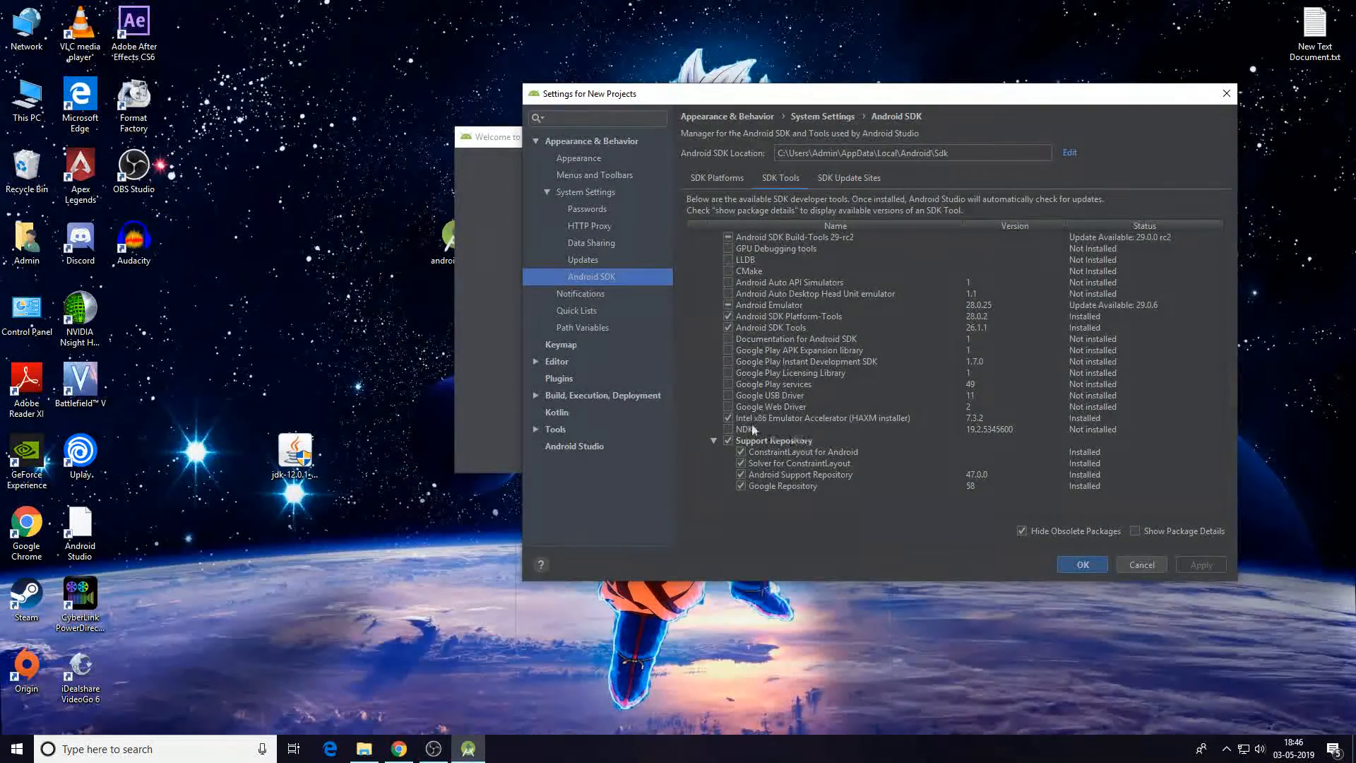
Read the AMD processor setup requirements in the Android Emulator Hyper-V Support blog post.
left_click(400, 752)
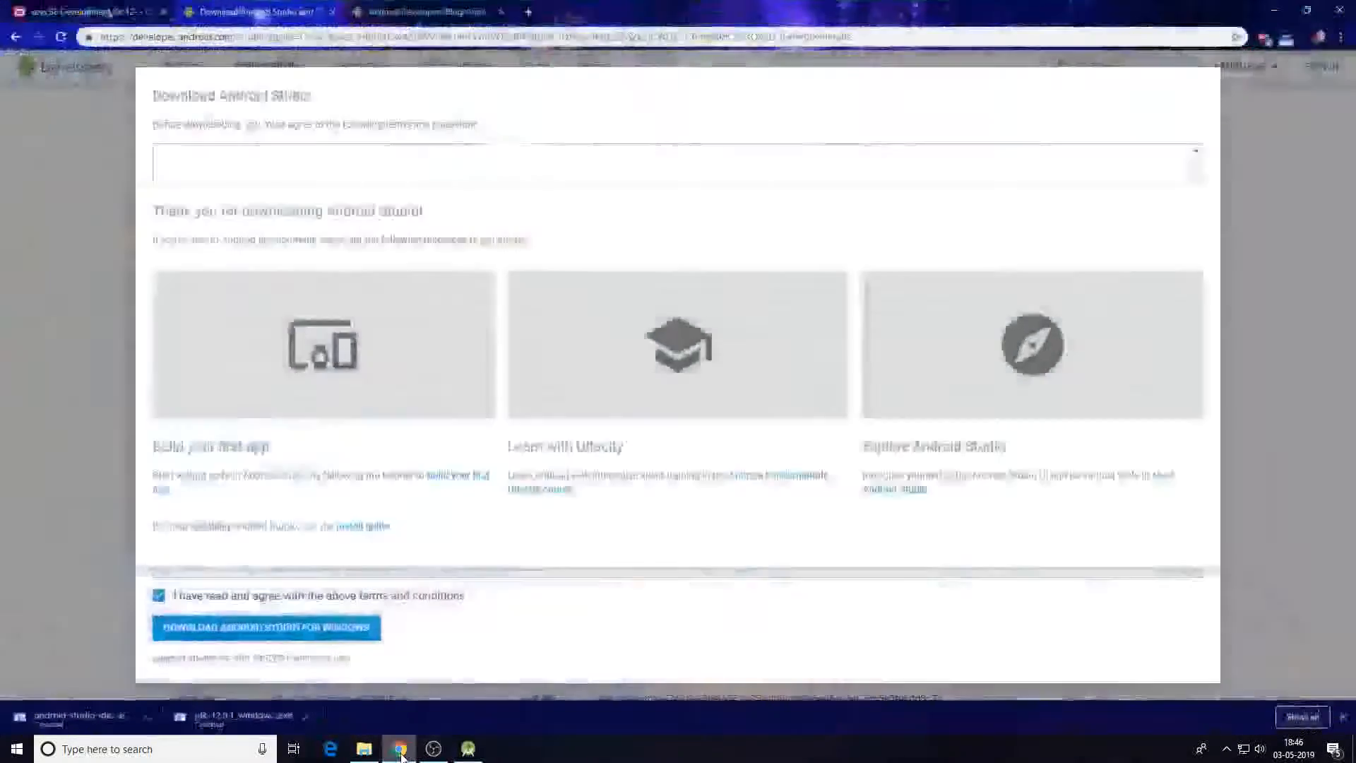
left_click(424, 12)
left_click(579, 37)
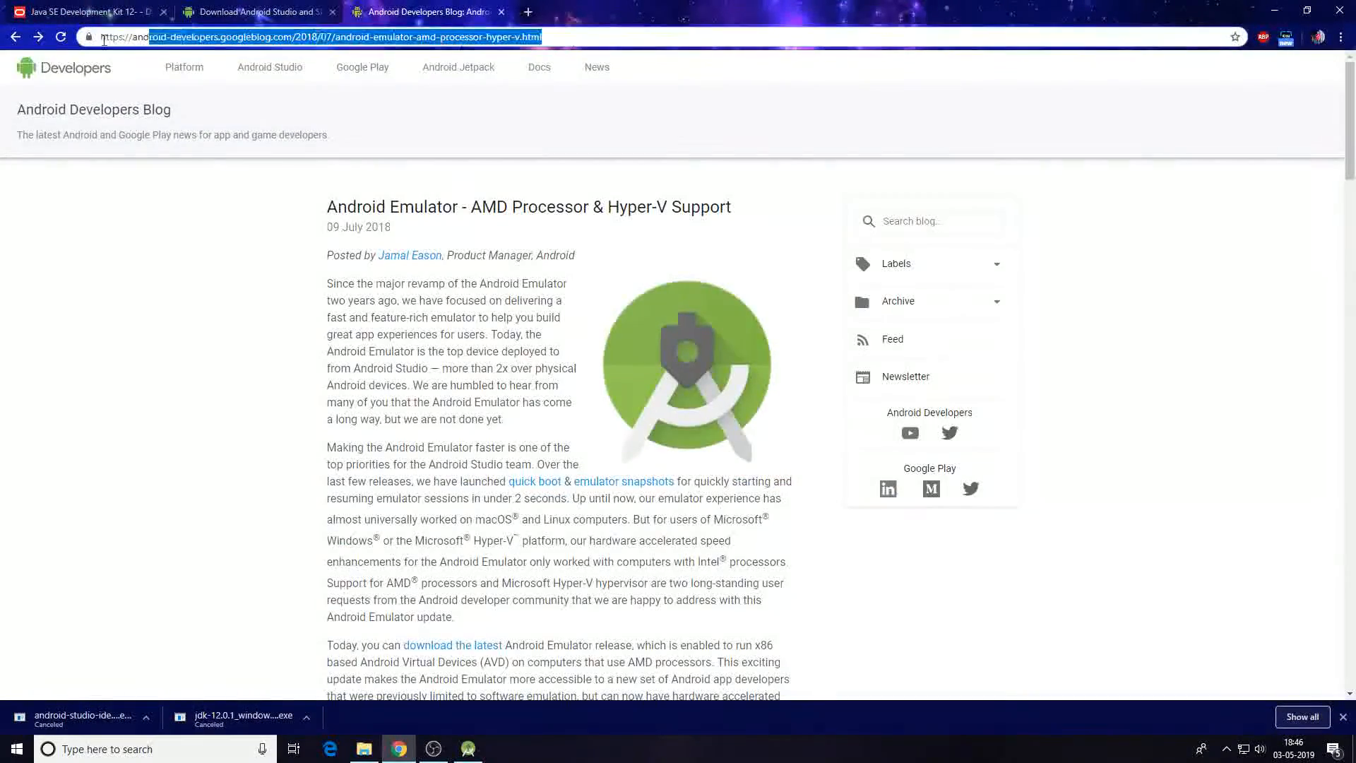
left_click(282, 427)
scroll(495, 357, "down", 15)
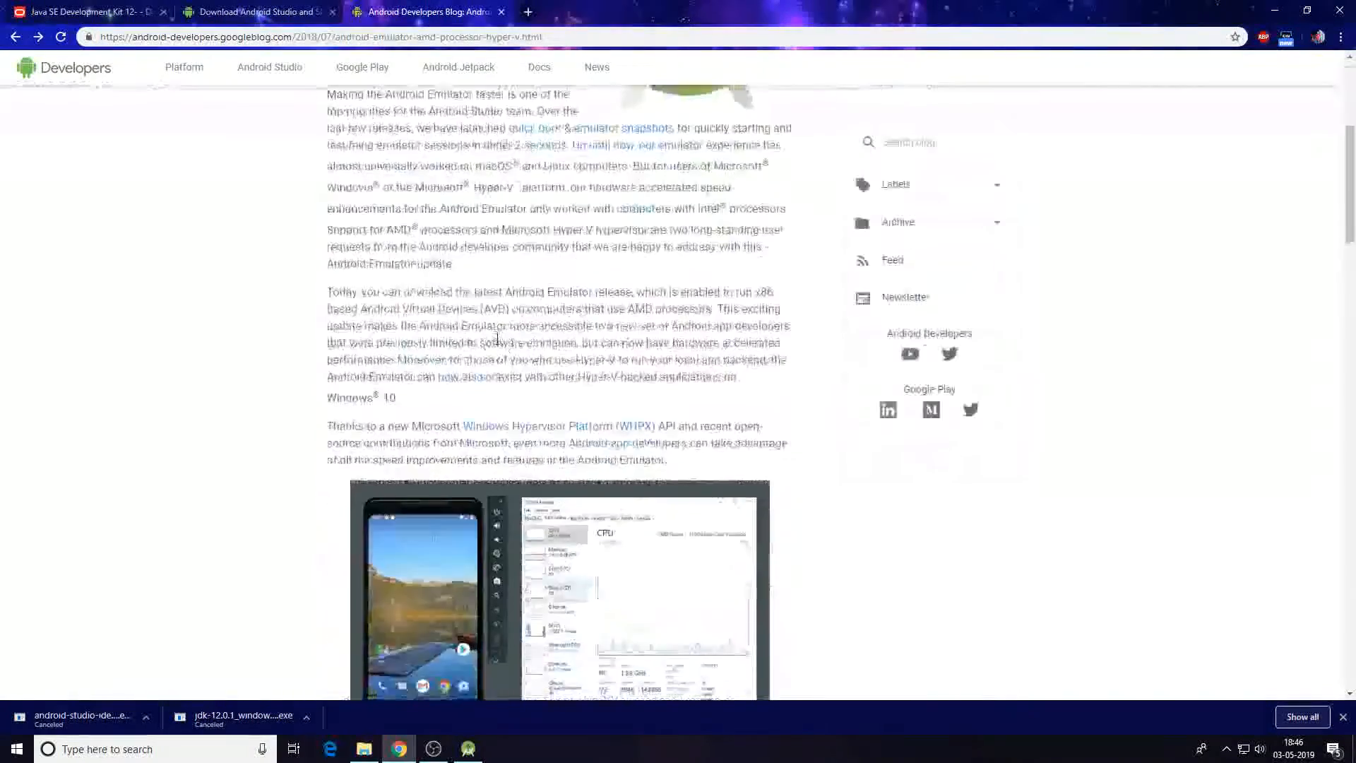
scroll(526, 331, "down", 8)
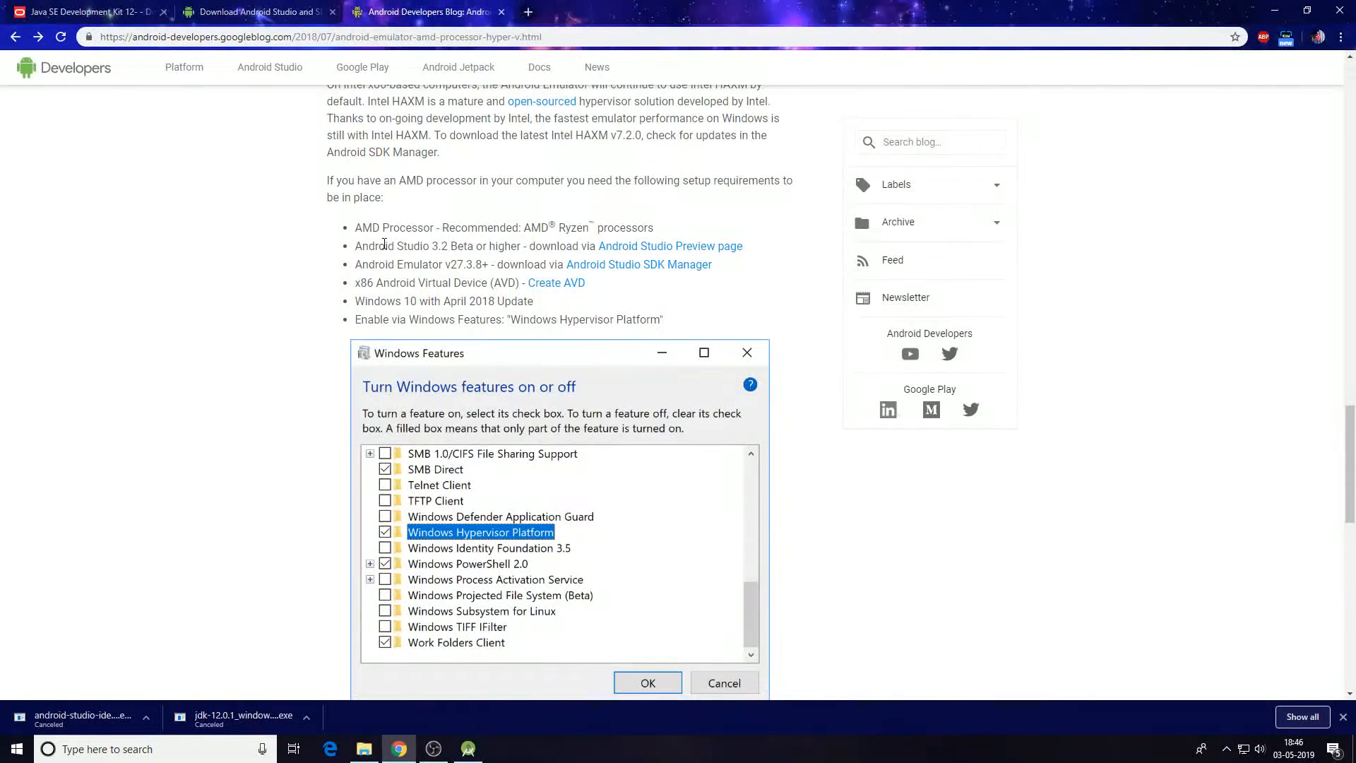
scroll(371, 247, "down", 1)
scroll(371, 247, "up", 1)
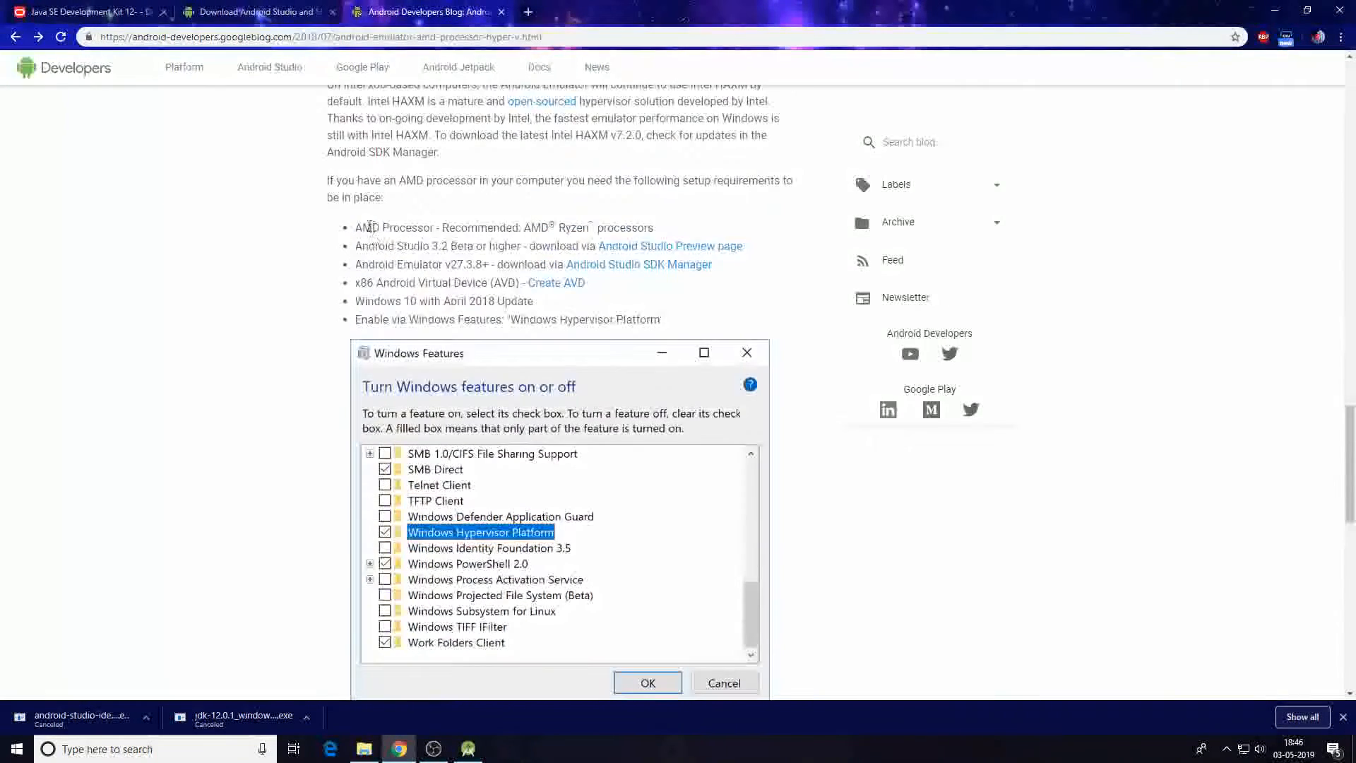
left_click_drag(372, 228, 581, 224)
left_click(404, 255)
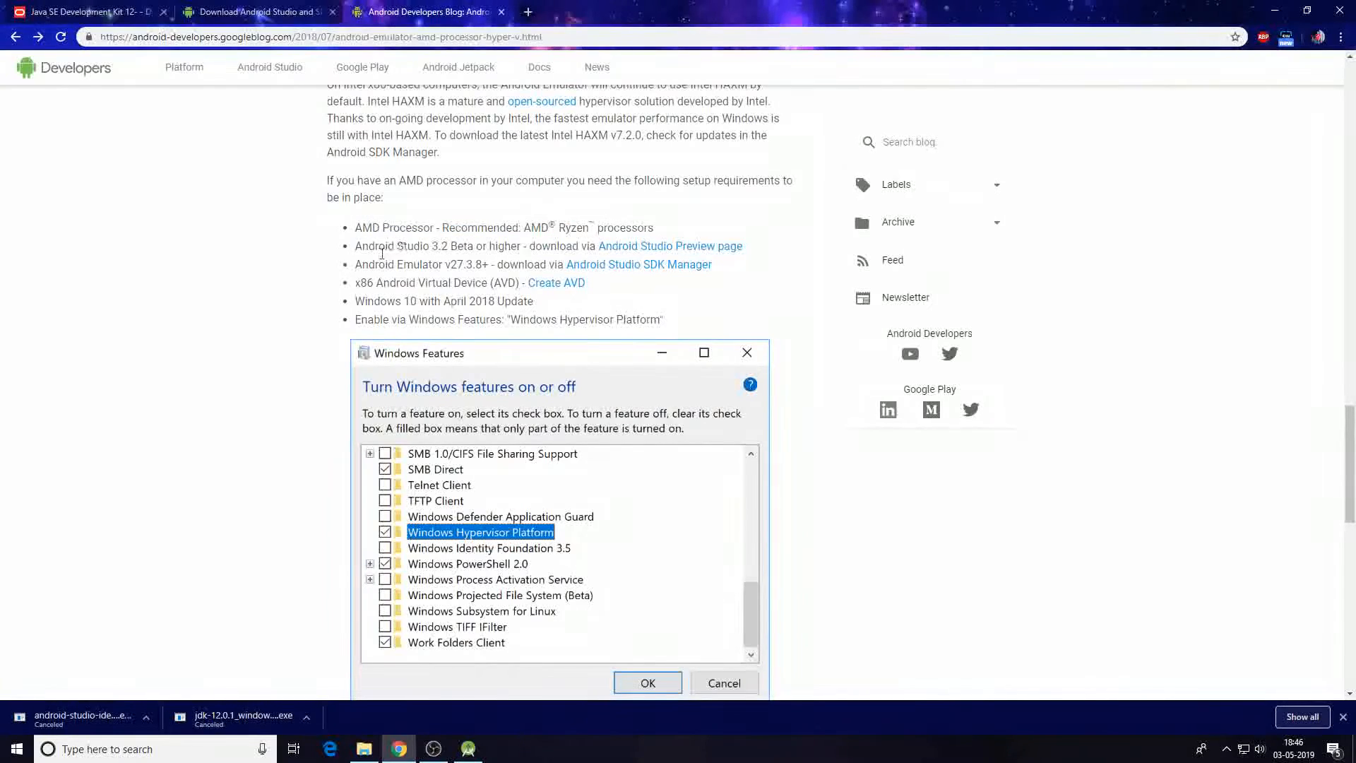
left_click_drag(380, 246, 488, 248)
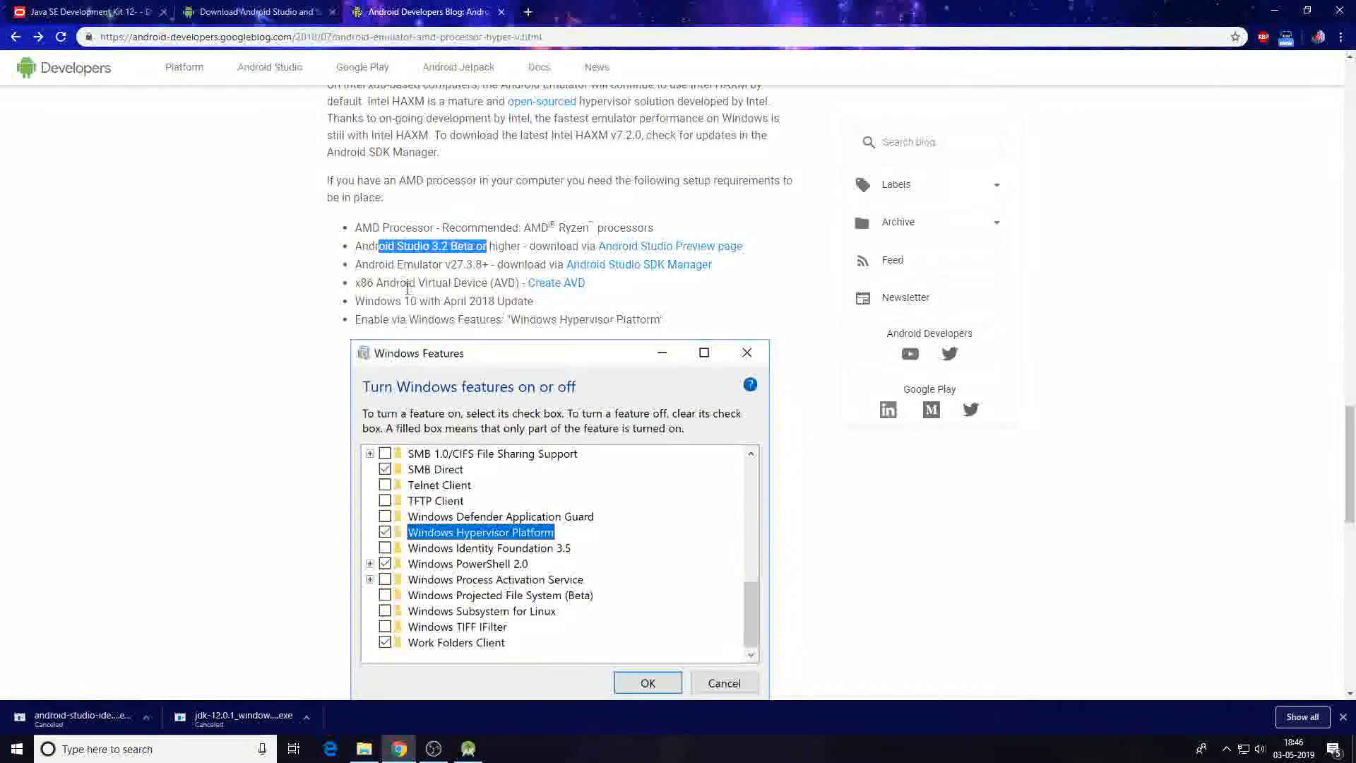
left_click_drag(403, 265, 519, 265)
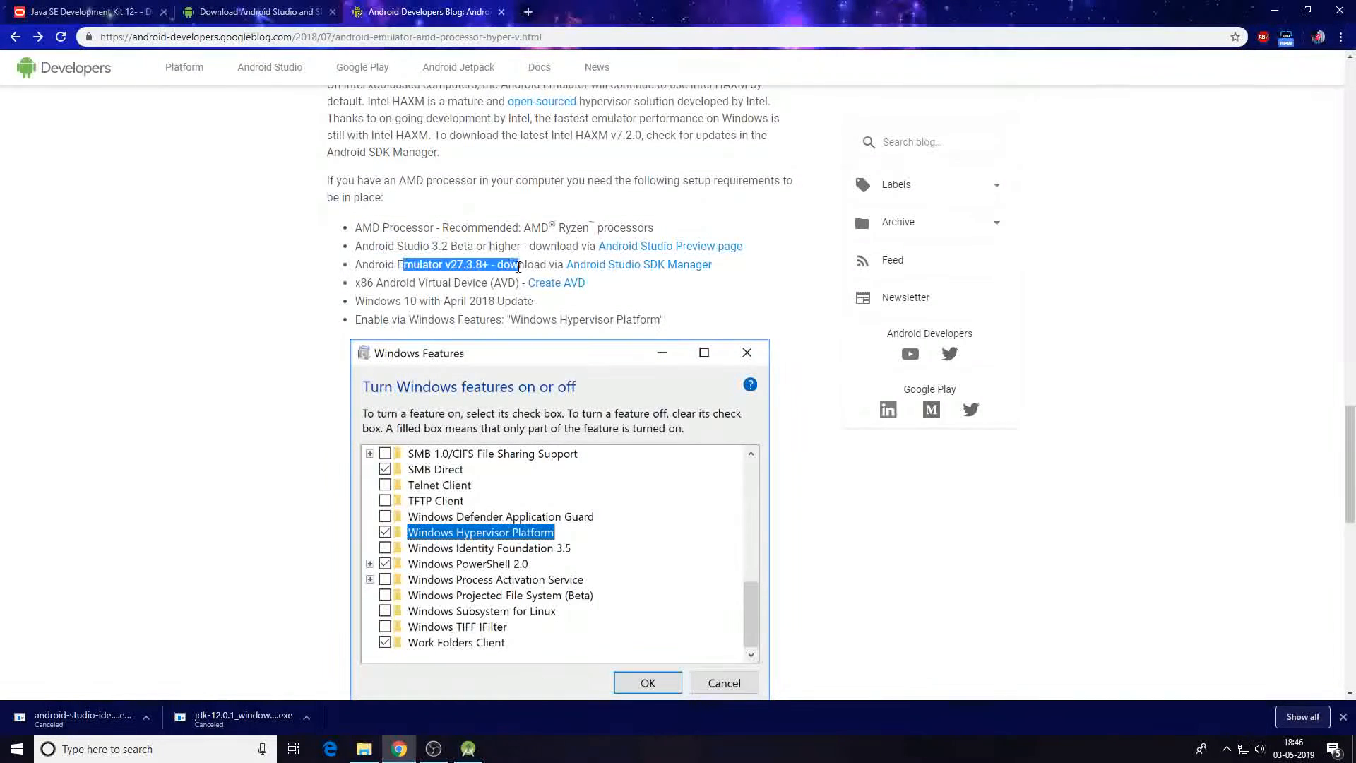
Select the Android Emulator entry in the SDK Tools list.
left_click(468, 748)
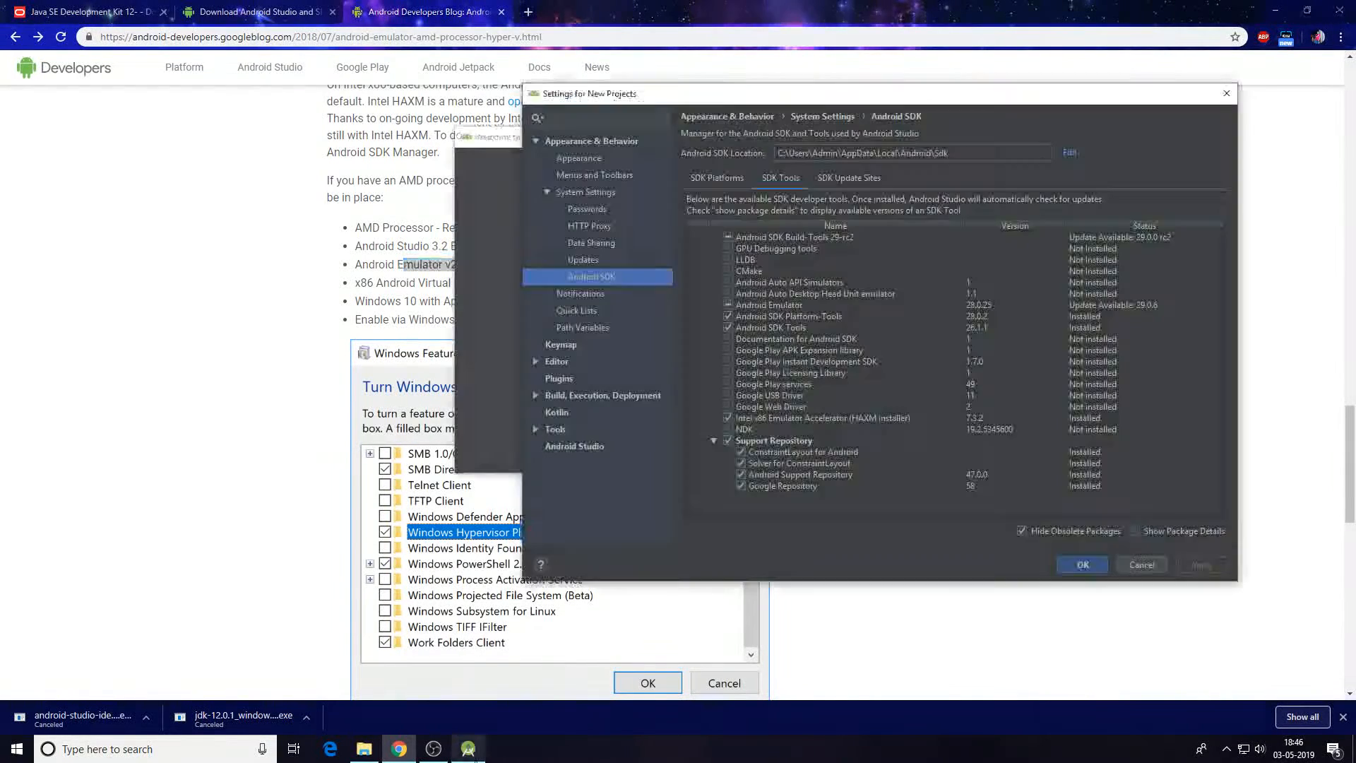
left_click(977, 316)
left_click(986, 306)
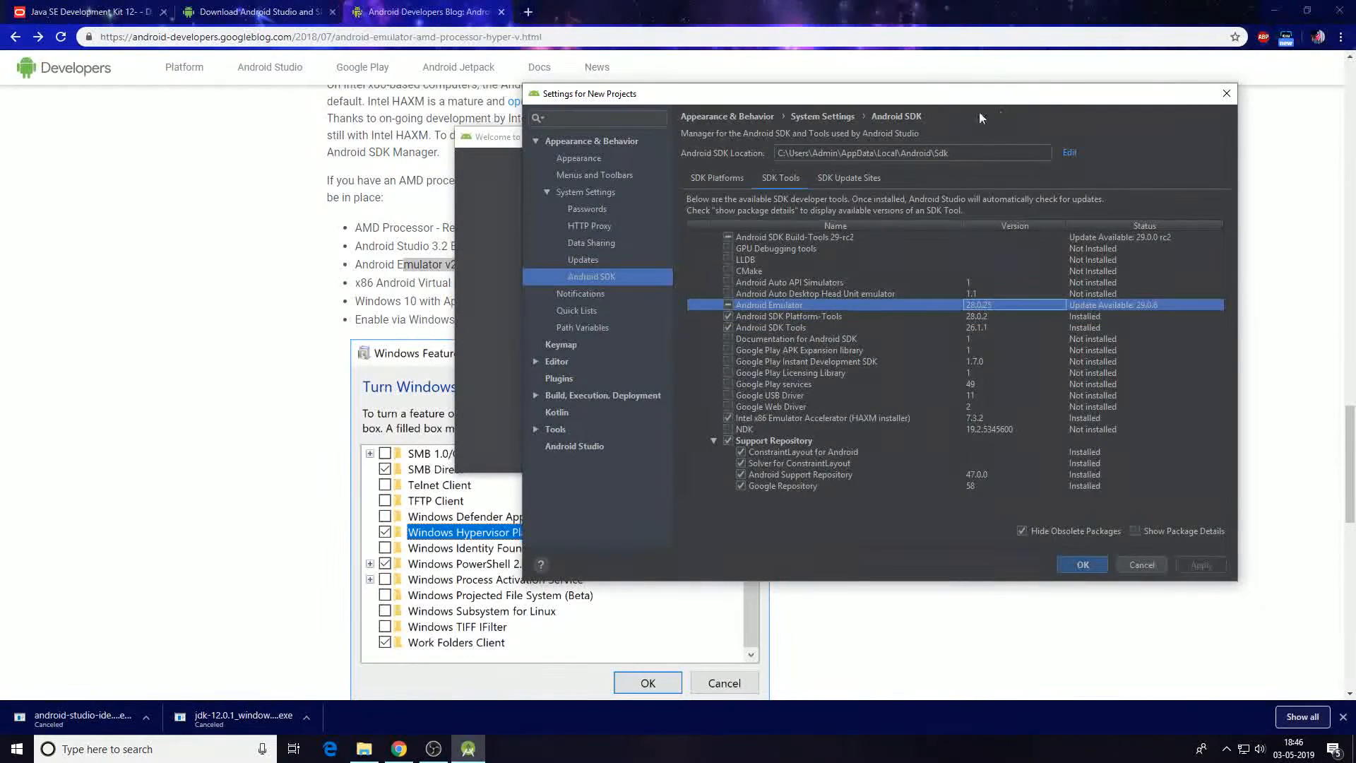
Review the Windows Hypervisor Platform requirement and screenshot in the blog post.
left_click(373, 387)
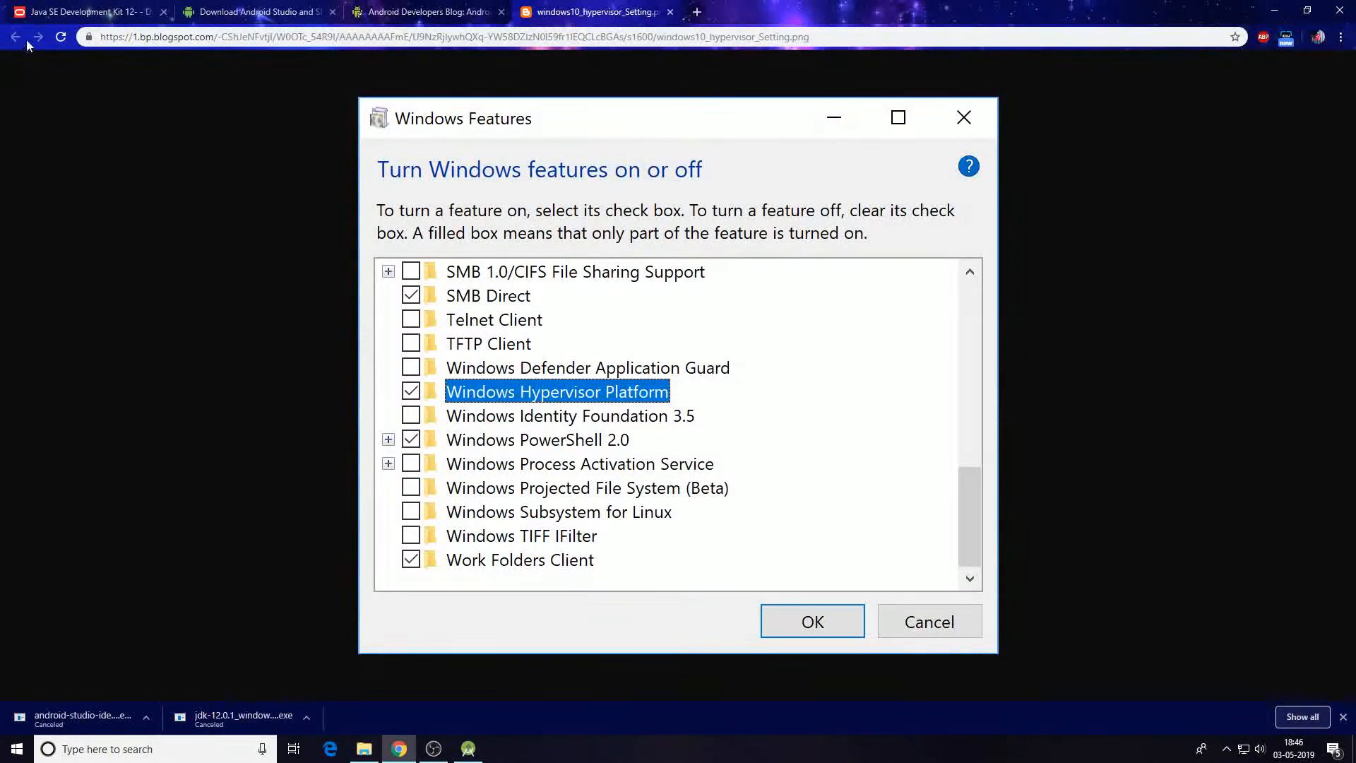
left_click(670, 11)
scroll(424, 247, "down", 1)
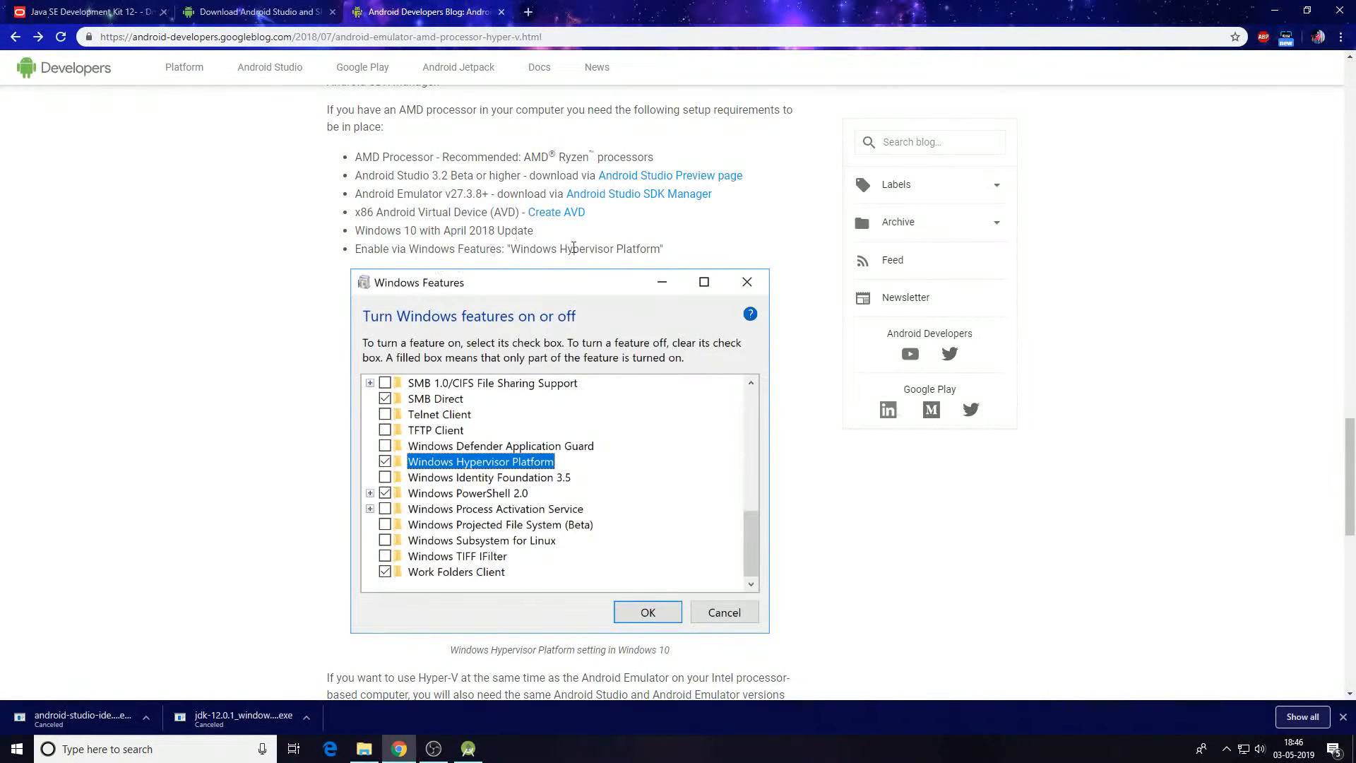
left_click_drag(399, 247, 739, 258)
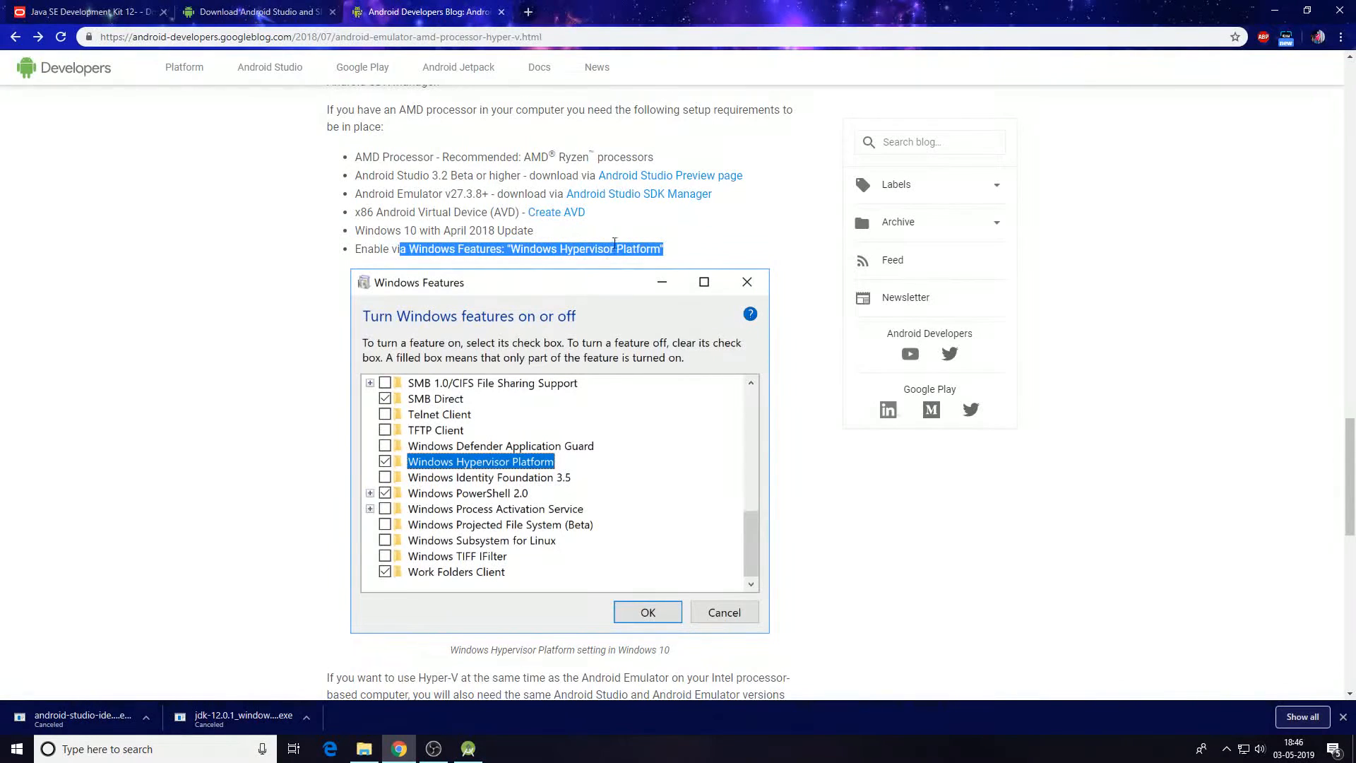
scroll(612, 311, "down", 3)
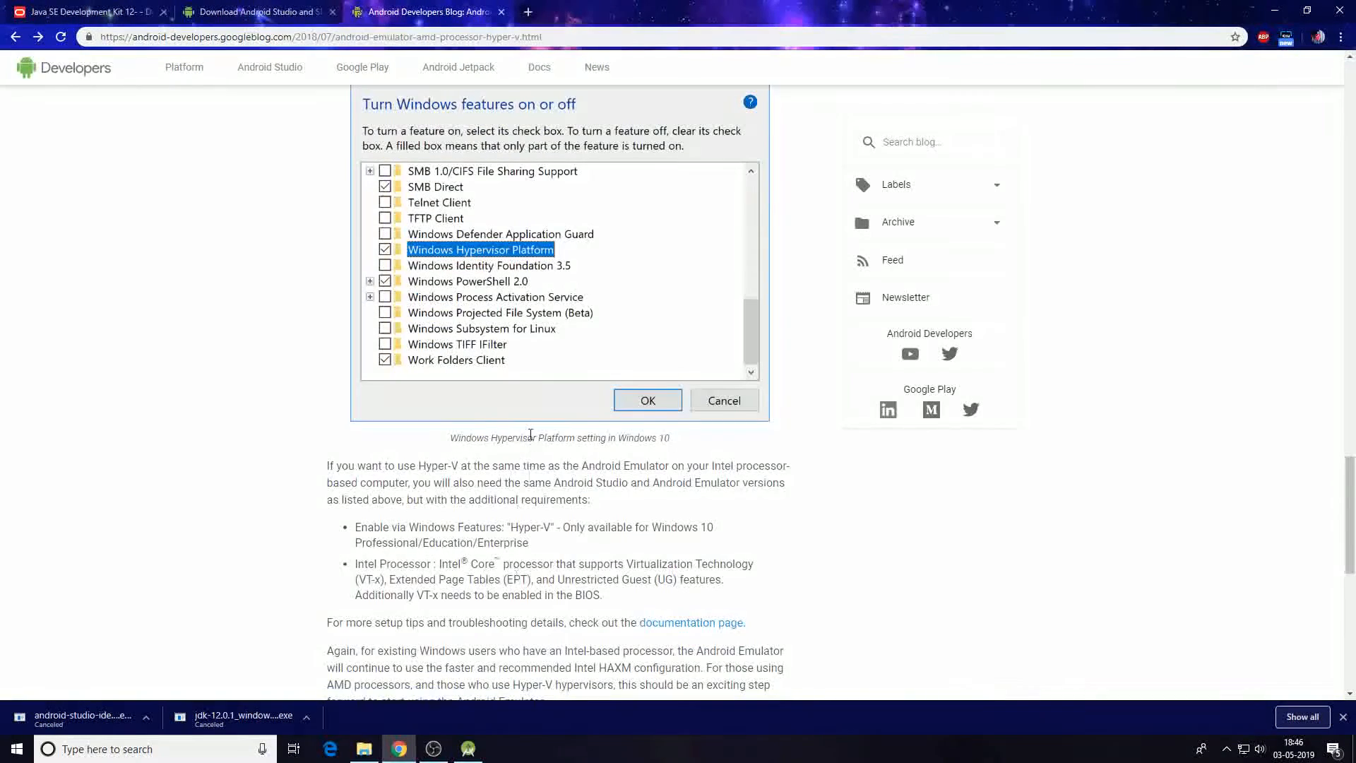
scroll(528, 438, "up", 2)
Return to Android Studio and close the SDK settings.
left_click(467, 750)
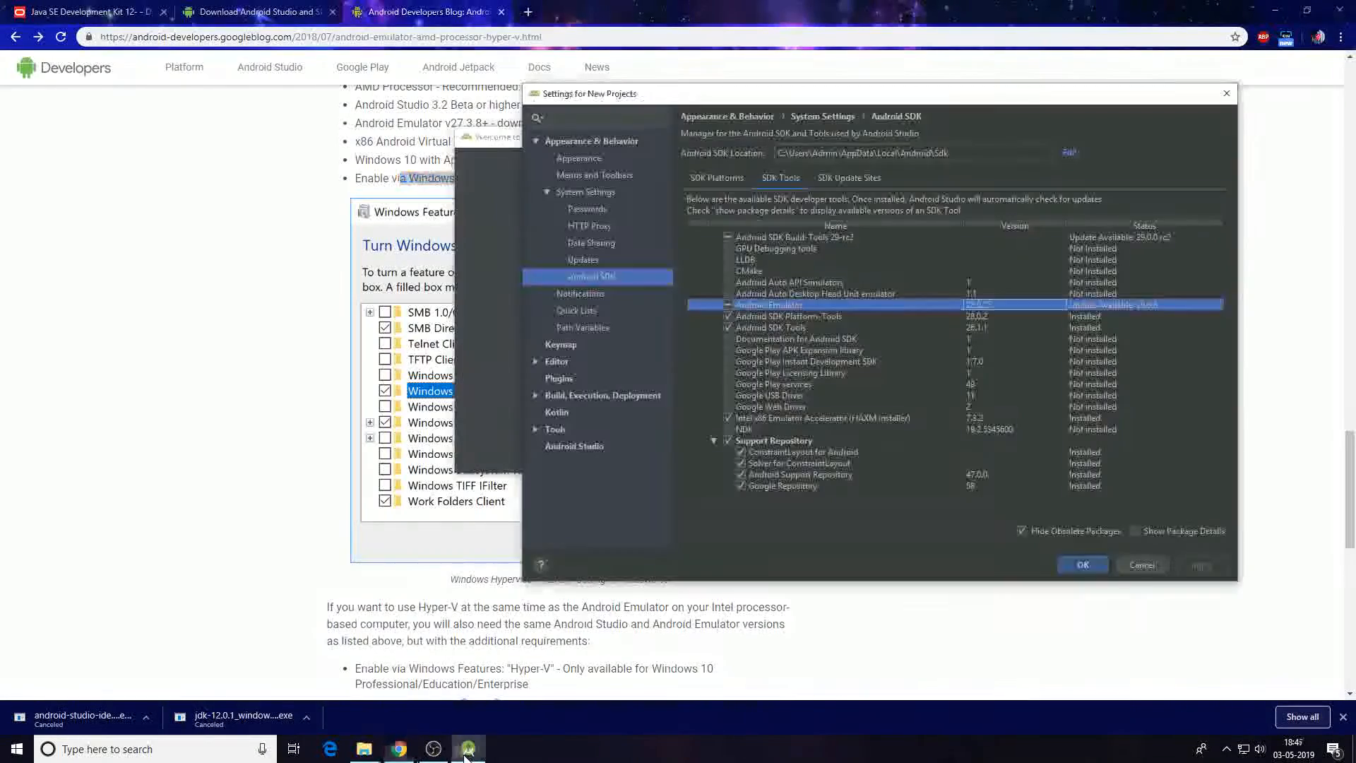
left_click(1083, 564)
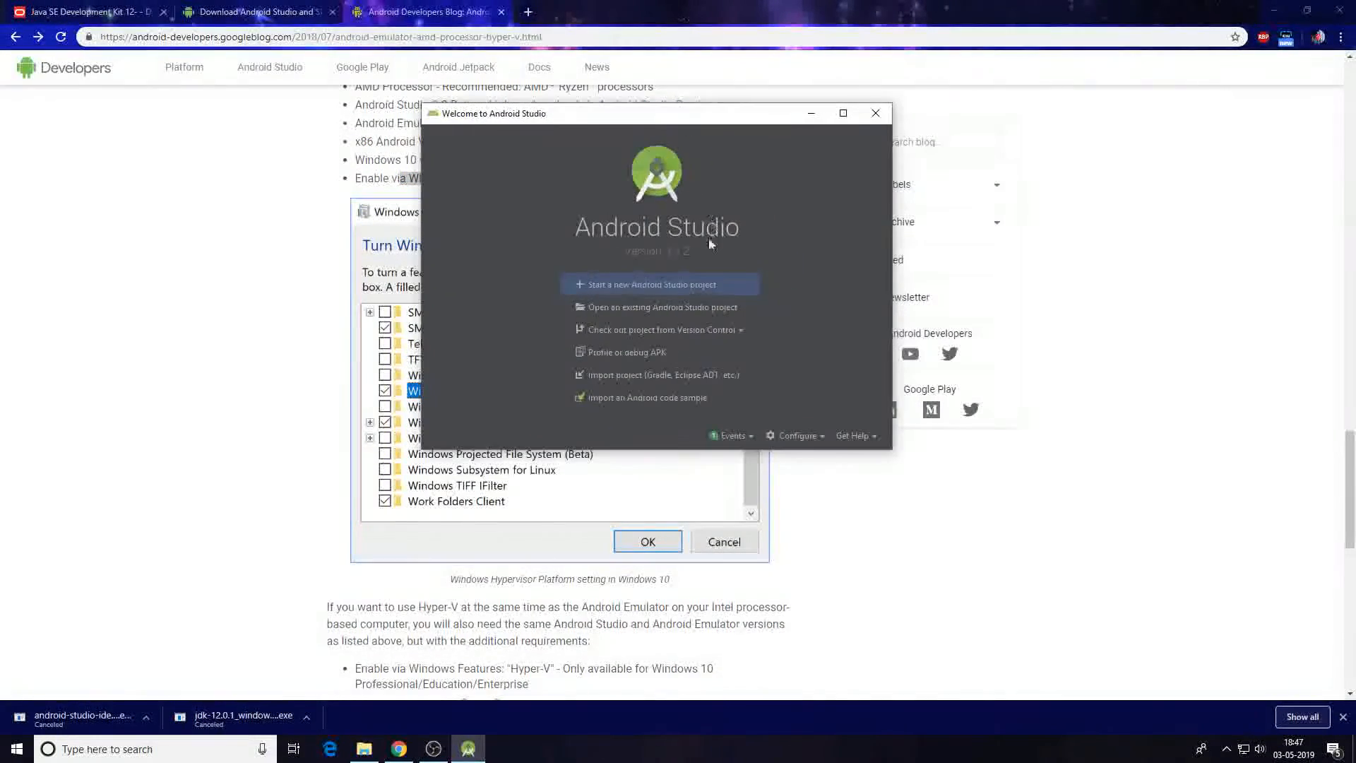